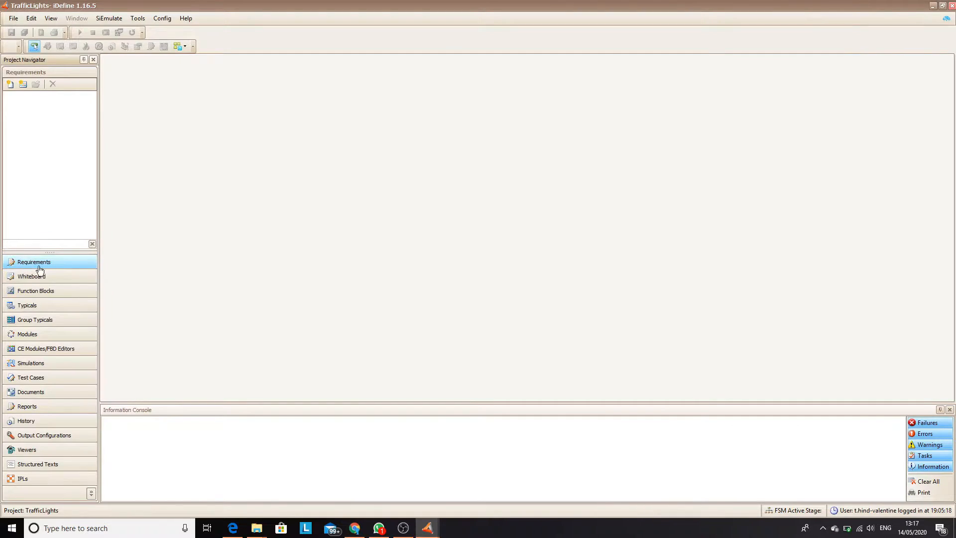
# Open the maximized Requirements Overview and start a new requirement named TLS-001.
pyautogui.click(136, 20)
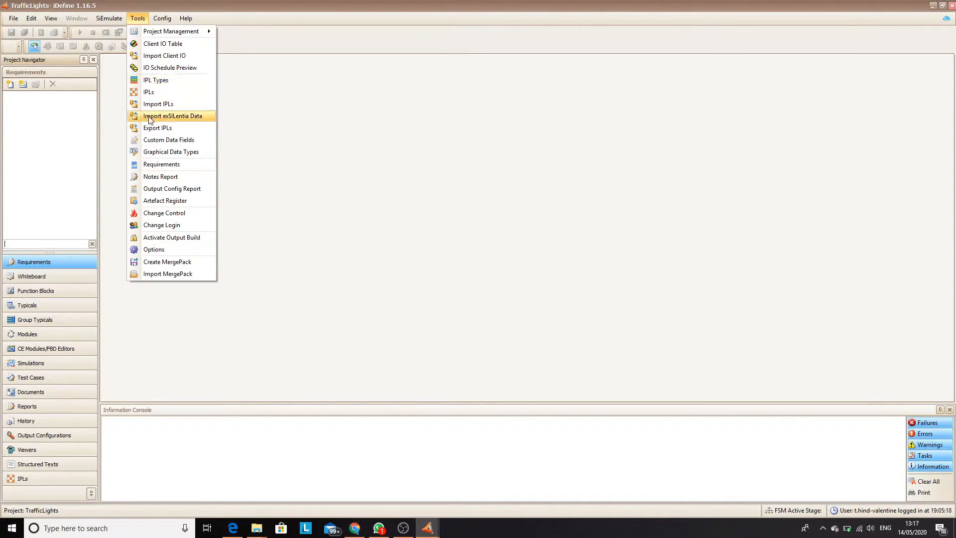
pyautogui.click(161, 166)
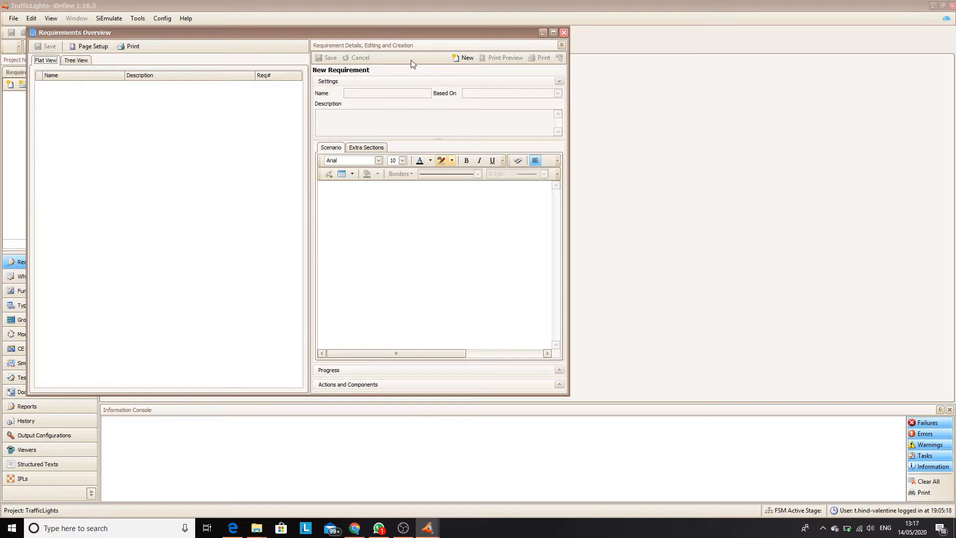
pyautogui.doubleClick(406, 32)
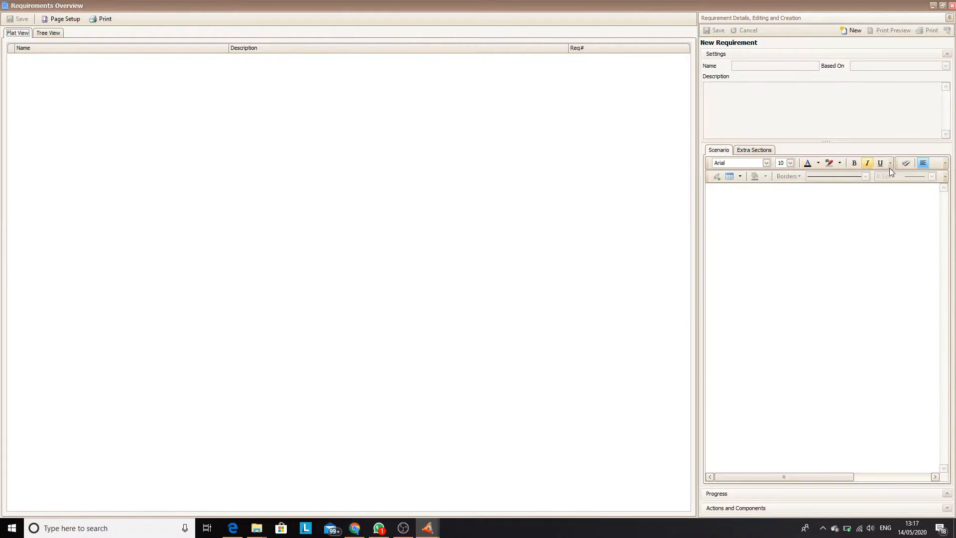
pyautogui.click(853, 31)
pyautogui.click(747, 67)
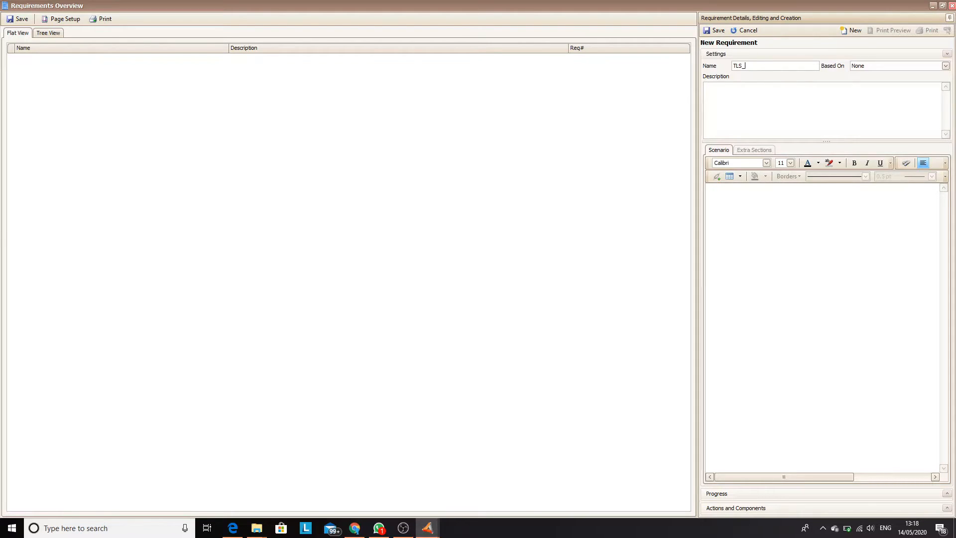
pyautogui.write('TLS-001')
# Describe the requirement as "The traffic light system SHALL contain enough traffic lights to manage a 4 way crossing.".
pyautogui.click(832, 100)
pyautogui.write('The traffic light system s')
pyautogui.press('BackSpace')
pyautogui.write('SHALL cover a 4 way')
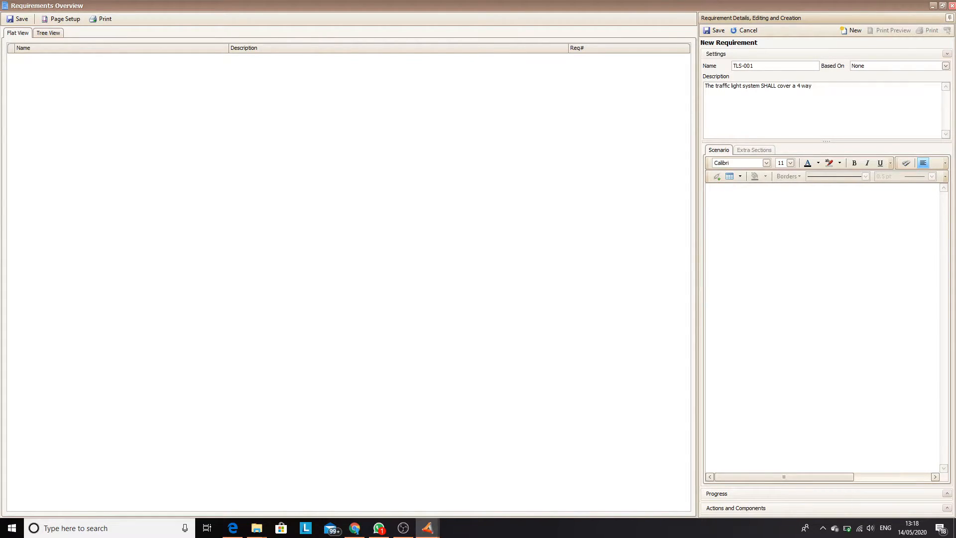
pyautogui.press('BackSpace')
pyautogui.press('BackSpace')
pyautogui.press('BackSpace')
pyautogui.press('BackSpace')
pyautogui.press('BackSpace')
pyautogui.press('BackSpace')
pyautogui.press('BackSpace')
pyautogui.press('BackSpace')
pyautogui.press('BackSpace')
pyautogui.press('BackSpace')
pyautogui.press('BackSpace')
pyautogui.press('BackSpace')
pyautogui.press('BackSpace')
pyautogui.press('BackSpace')
pyautogui.write('contain enough traffic lights to manage a 4 way crossingTwo way traffic in one d')
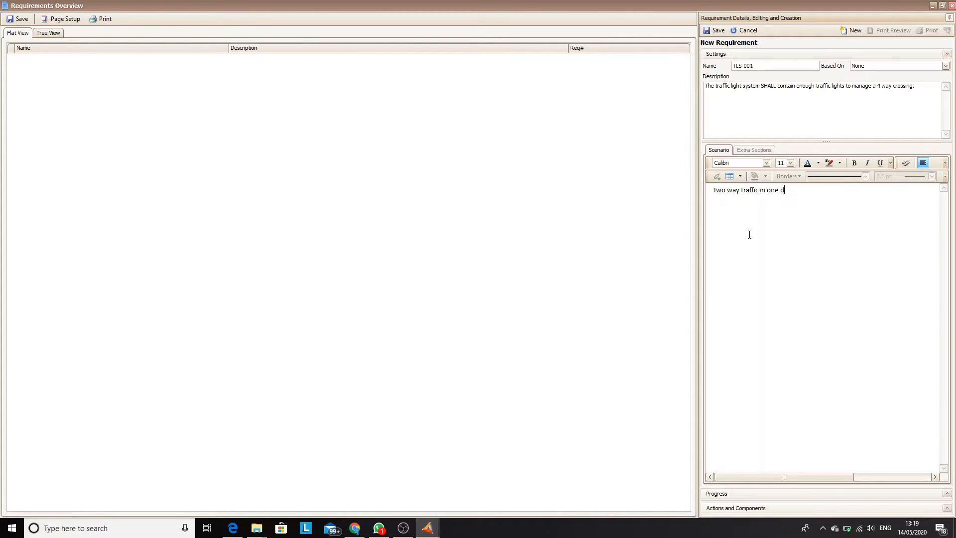
# Write the scenario's first line: "Two way traffic in one direction and perpendicular to that is more two way traffic.".
pyautogui.write('irection and perpendicular to that another')
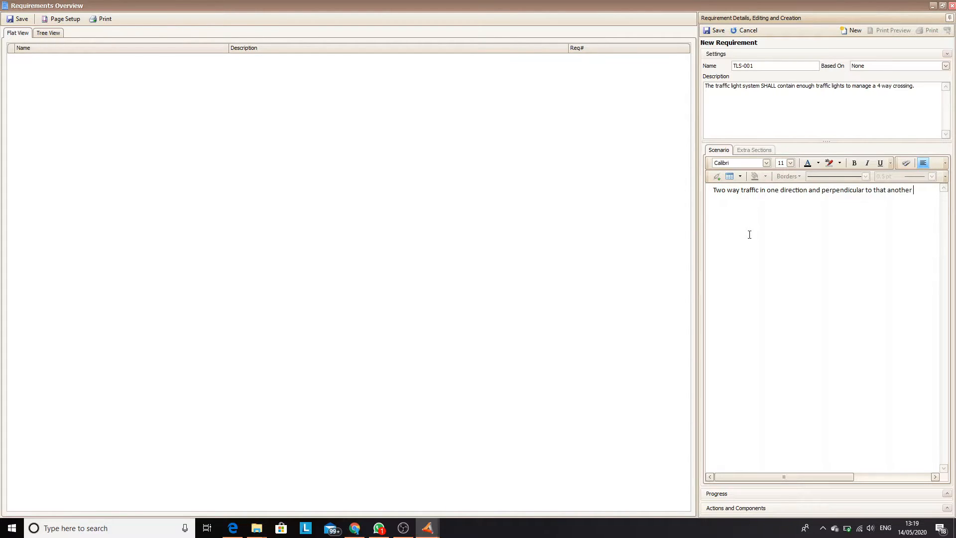
pyautogui.press('BackSpace')
pyautogui.press('BackSpace')
pyautogui.press('BackSpace')
pyautogui.press('BackSpace')
pyautogui.press('BackSpace')
pyautogui.press('BackSpace')
pyautogui.press('BackSpace')
pyautogui.press('BackSpace')
pyautogui.write('is another')
pyautogui.press('BackSpace')
pyautogui.press('BackSpace')
pyautogui.press('BackSpace')
pyautogui.press('BackSpace')
pyautogui.press('BackSpace')
pyautogui.press('BackSpace')
pyautogui.press('BackSpace')
pyautogui.write('more two way traffic.')
# Add a second scenario line: "There are two lanes in both directions (i.e. duel carrage ways)".
pyautogui.press('Return')
pyautogui.write('The lanes in both')
pyautogui.press('BackSpace')
pyautogui.press('BackSpace')
pyautogui.press('BackSpace')
pyautogui.press('BackSpace')
pyautogui.press('BackSpace')
pyautogui.press('BackSpace')
pyautogui.press('BackSpace')
pyautogui.press('BackSpace')
pyautogui.press('BackSpace')
pyautogui.press('BackSpace')
pyautogui.press('BackSpace')
pyautogui.press('BackSpace')
pyautogui.press('BackSpace')
pyautogui.press('BackSpace')
pyautogui.write('re are two lanes in both directions (i.e. di')
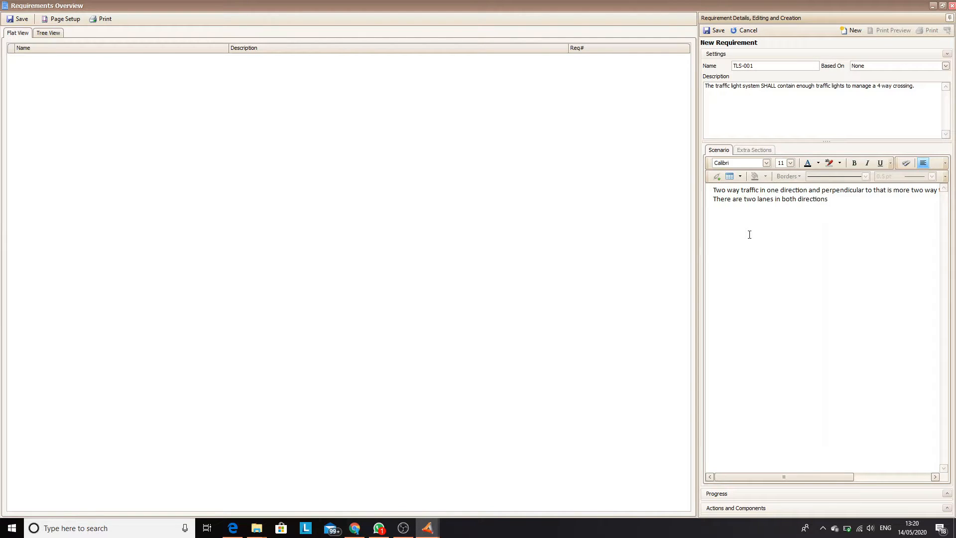
pyautogui.press('BackSpace')
pyautogui.write('uel carrage ways Only')
pyautogui.press('BackSpace')
pyautogui.press('BackSpace')
pyautogui.press('BackSpace')
pyautogui.press('BackSpace')
# Add a third scenario line: "The flow in one direction stops when the other is moving.".
pyautogui.write('the flow in one direc')
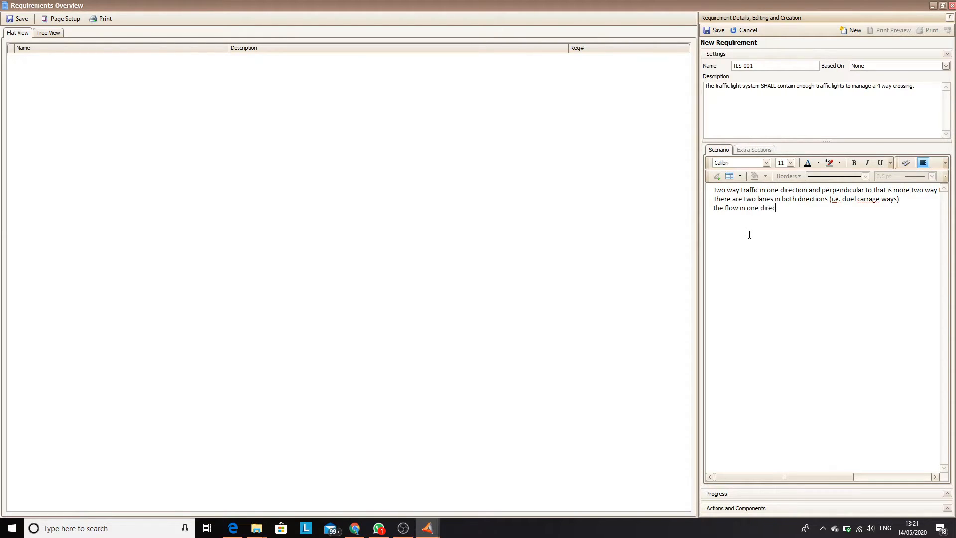
pyautogui.write('tion stops when the other is')
pyautogui.write(' moving')
pyautogui.click(717, 208)
pyautogui.press('BackSpace')
pyautogui.write('T')
# Correct the spelling of "carrage" to "carriage" in the scenario and save requirement TLS-001.
pyautogui.rightClick(868, 198)
pyautogui.click(887, 216)
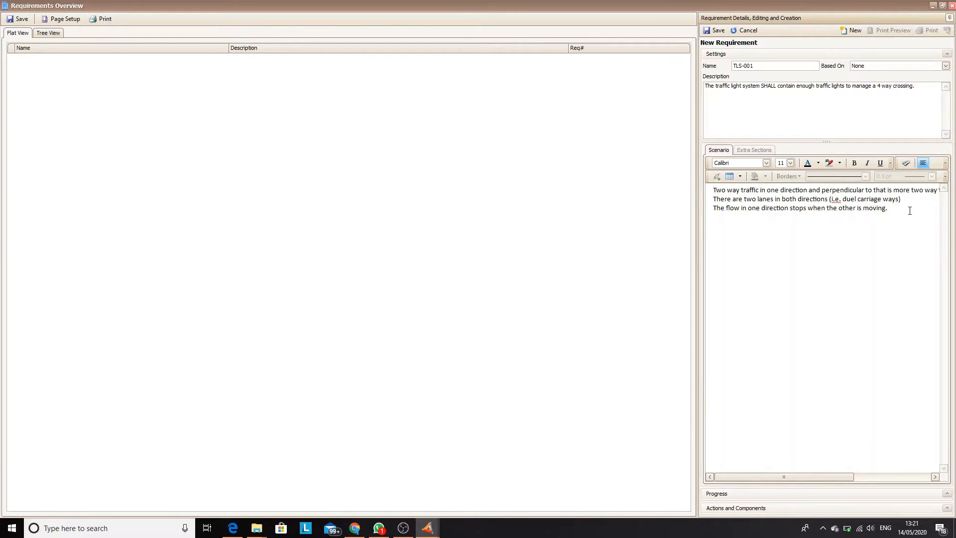
pyautogui.click(716, 31)
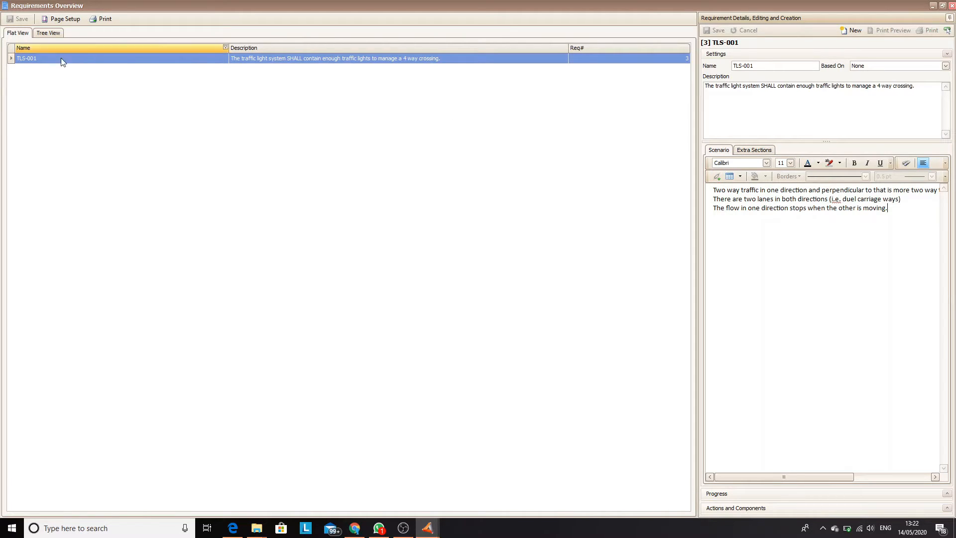
# Start a new requirement based on TLS-001 and name it TLS1-001.
pyautogui.click(855, 32)
pyautogui.click(872, 68)
pyautogui.click(873, 83)
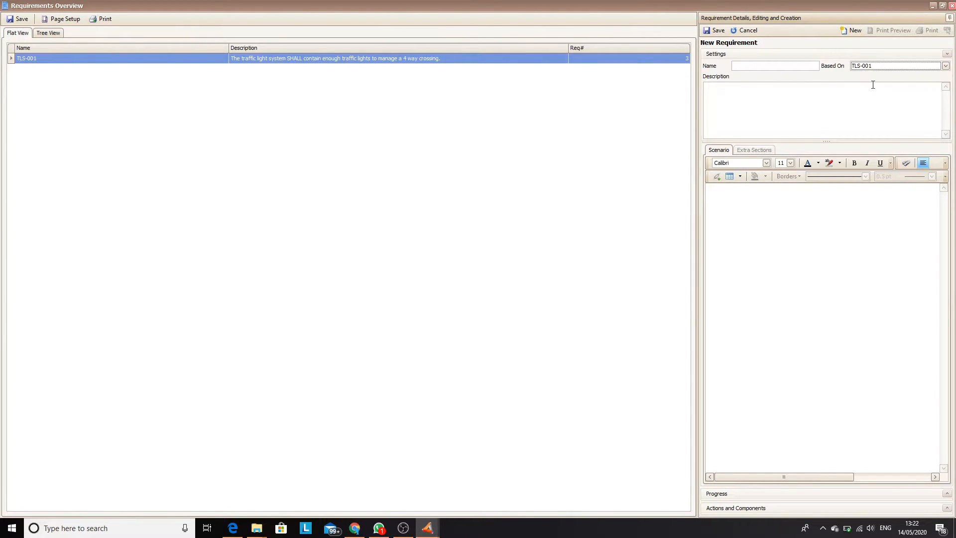
pyautogui.click(797, 65)
pyautogui.write('TLS1-0')
pyautogui.press('BackSpace')
pyautogui.press('BackSpace')
pyautogui.write('1-001')
# Save TLS1-001 with the description "The traffic lights SHALL handle a duel carrage motor way in one direction and a duel carrage way in the other (perpendicular) direction.".
pyautogui.write('The traffic lights SHALL handle a duel carrage motor way in one direction and a duel carrage way in the other (perpendicular) direction.')
pyautogui.click(709, 31)
# Show the requirements as a tree and start a new requirement named TLS1-002.
pyautogui.click(48, 33)
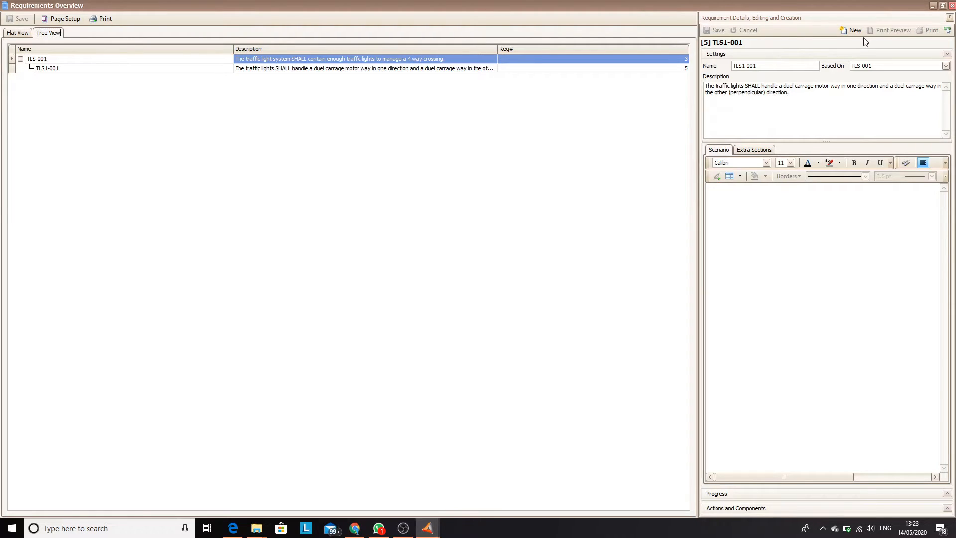
pyautogui.click(853, 30)
pyautogui.click(773, 65)
pyautogui.write('TLS1-')
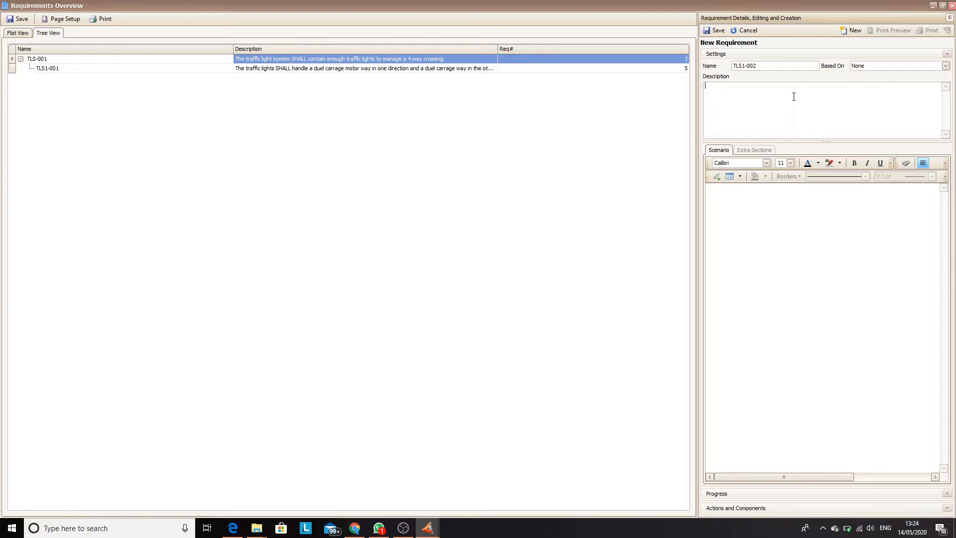
# Save TLS1-002 described as "There SHALL be two sets of traffic lights for each lane, one close and one on the other side of the jundtion.".
pyautogui.write('There SHALL be two sets of traffic lights for each lane, one close and one on the other side of the jundtion.')
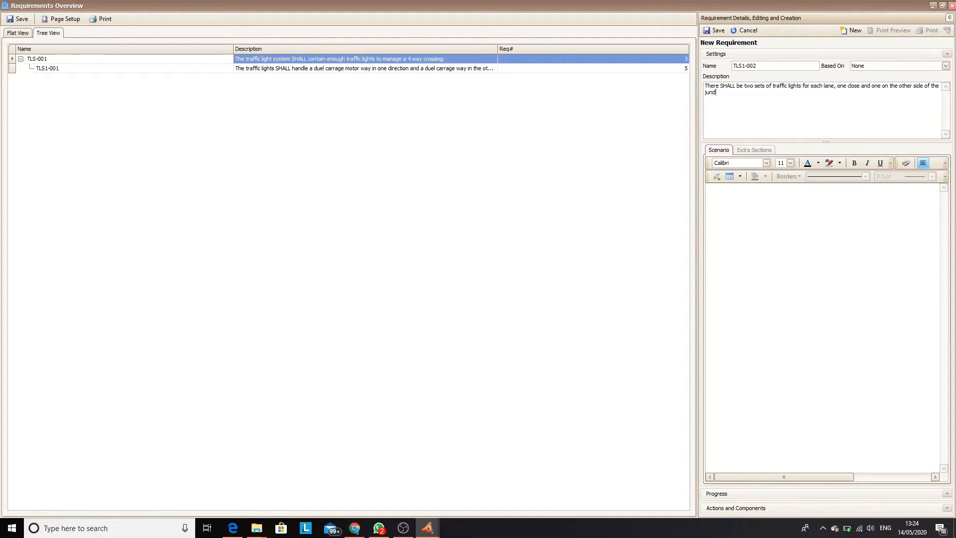
pyautogui.click(715, 30)
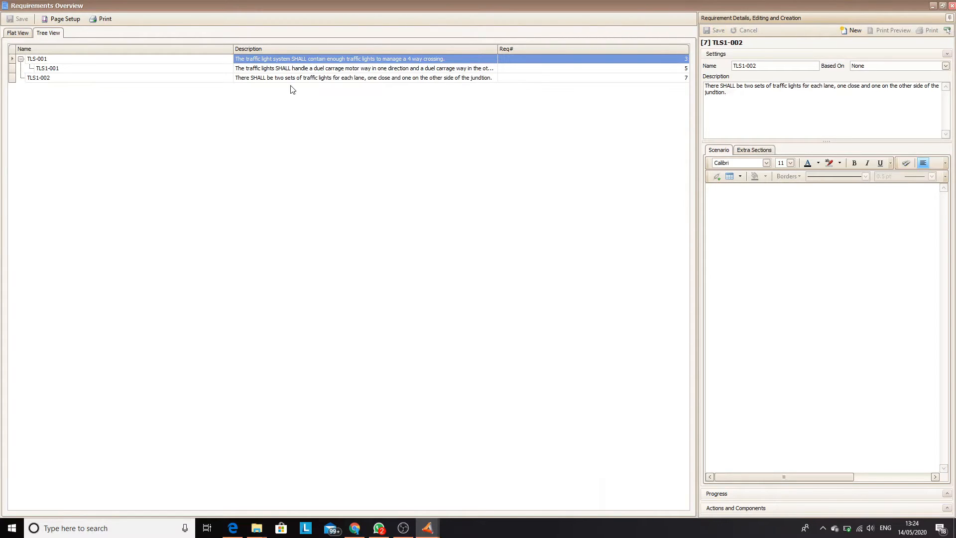
# Base requirement TLS1-002 on TLS-001 and save the change.
pyautogui.click(91, 80)
pyautogui.click(907, 66)
pyautogui.click(872, 79)
pyautogui.click(705, 33)
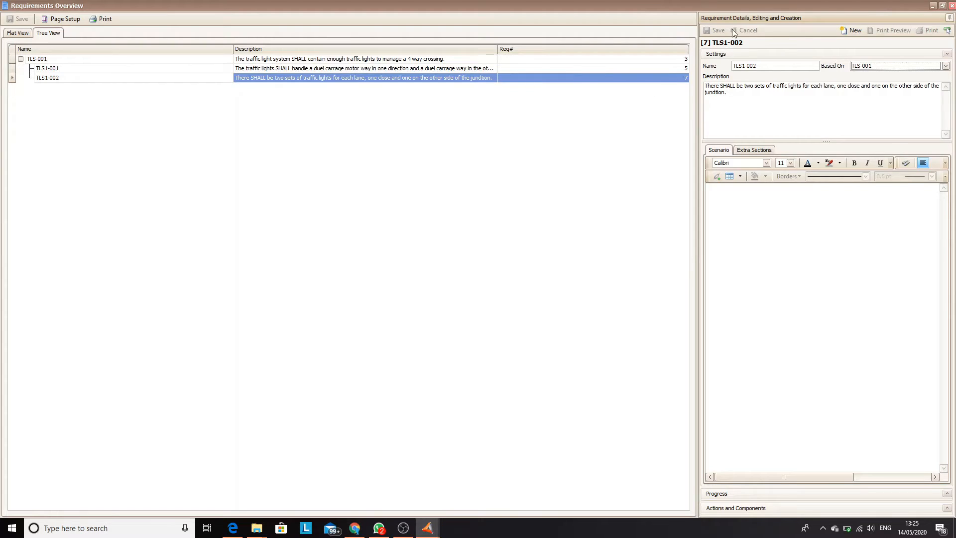
# Add requirement TLS1-003 based on TLS-001, described as "When the traffics light stop one direction of traffic flow the other perpendicular direction shall start moving.".
pyautogui.click(853, 30)
pyautogui.click(743, 69)
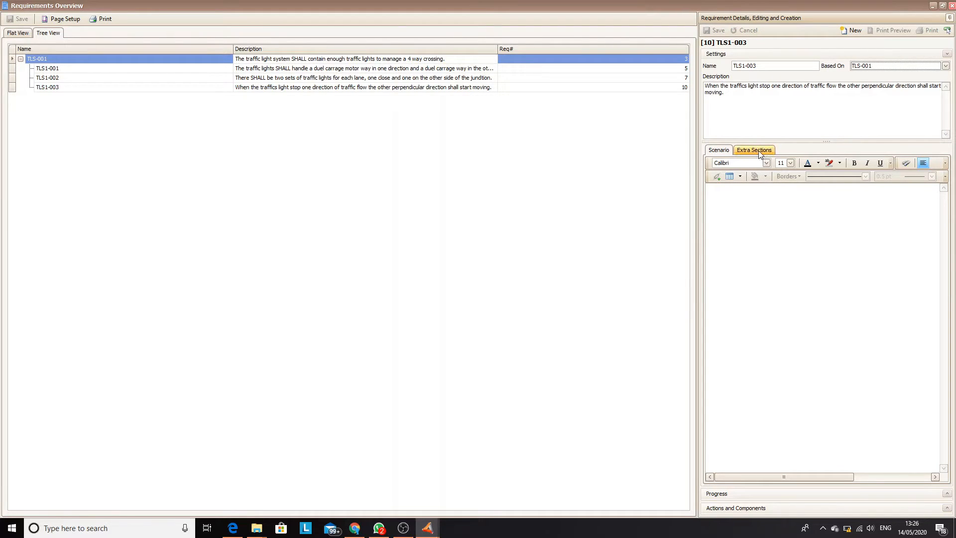
# Add extra sections titled Comments and Diagrams to requirement TLS1-003 and save it.
pyautogui.click(758, 150)
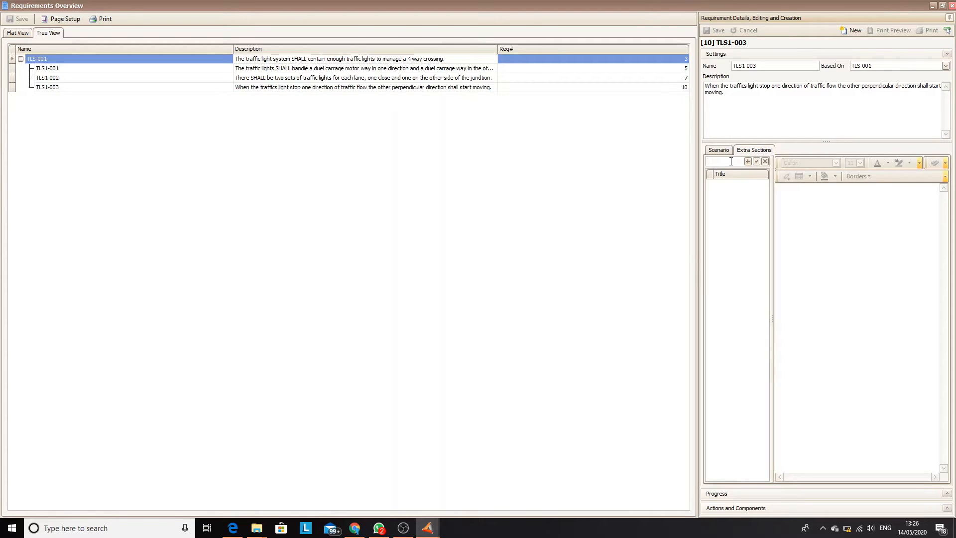
pyautogui.write('Comments')
pyautogui.click(748, 162)
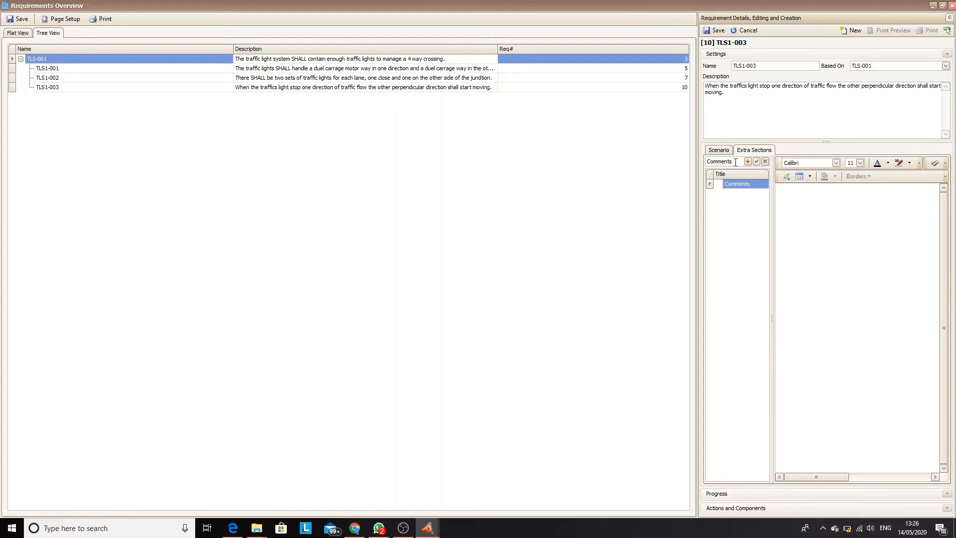
pyautogui.doubleClick(735, 163)
pyautogui.write('Diagrams')
pyautogui.press('Return')
pyautogui.moveTo(738, 184); pyautogui.dragTo(736, 201)
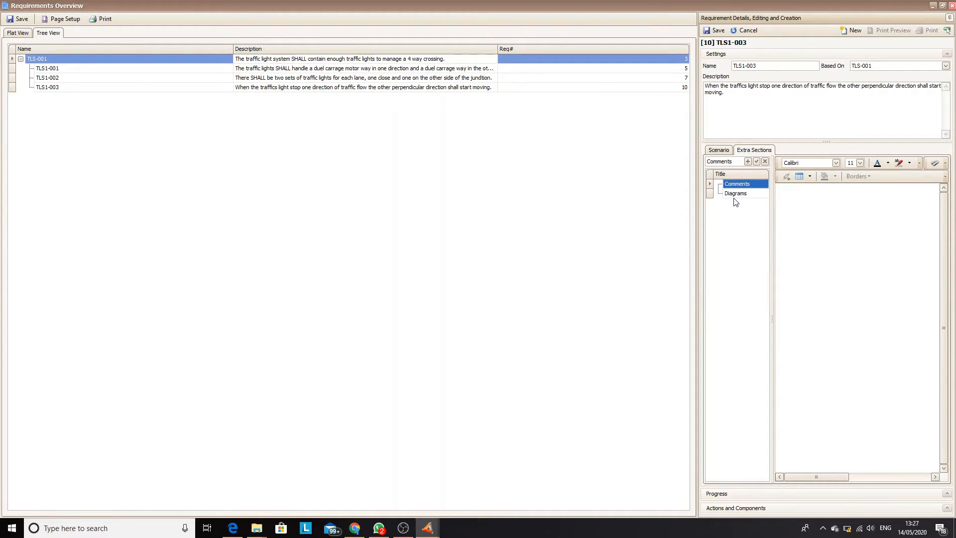
pyautogui.click(710, 30)
# Append the lines "Bullet 1", "Bullet 2" and "Bullet 3" below the scenario text of requirement TLS-001.
pyautogui.click(723, 150)
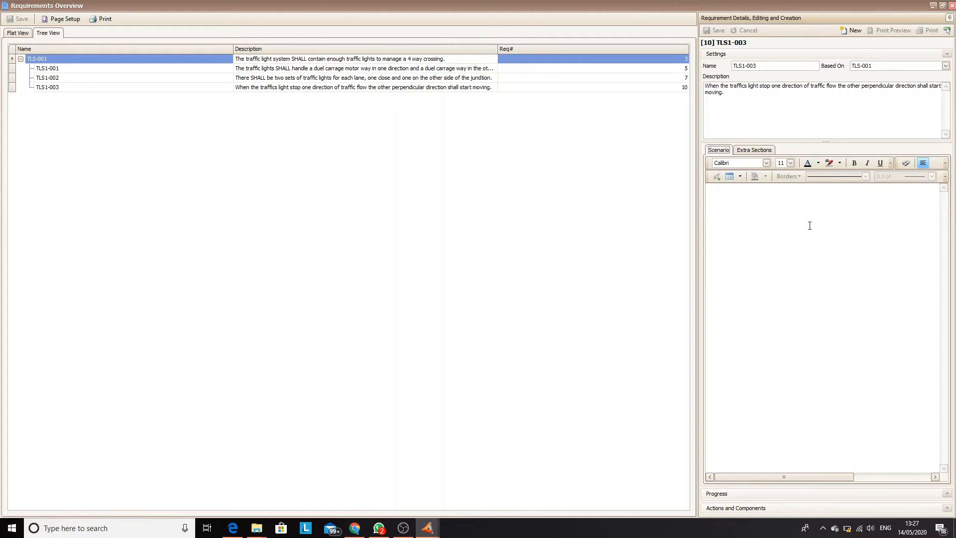
pyautogui.click(287, 69)
pyautogui.click(287, 59)
pyautogui.click(891, 211)
pyautogui.press('Return')
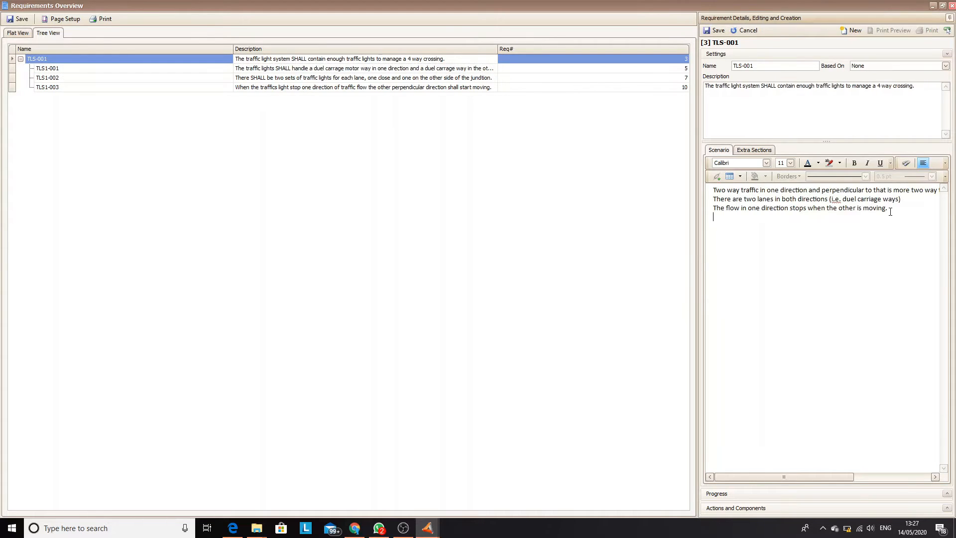
pyautogui.write('Bullet 1')
pyautogui.press('Return')
pyautogui.write('Bullt 2')
pyautogui.press('Return')
pyautogui.write('Bullet 3')
pyautogui.click(722, 225)
pyautogui.write('e')
# Format the three Bullet lines in the scenario as a bulleted list.
pyautogui.moveTo(737, 235); pyautogui.dragTo(703, 217)
pyautogui.click(945, 162)
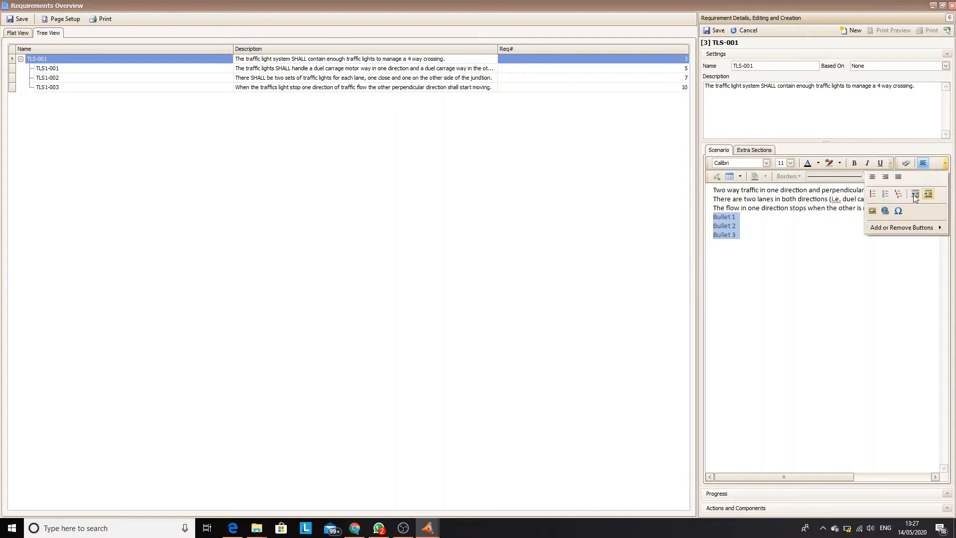
pyautogui.click(883, 182)
# Add the caption "Picture 1" below the list, separated by a blank line and followed by a new line.
pyautogui.click(808, 262)
pyautogui.press('Return')
pyautogui.press('Return')
pyautogui.press('Return')
pyautogui.write('Picture 1')
pyautogui.press('Return')
# Insert the idefine_logo picture from the How To iDefine folder beneath the "Picture 1" caption and scale it down.
pyautogui.click(944, 163)
pyautogui.click(892, 226)
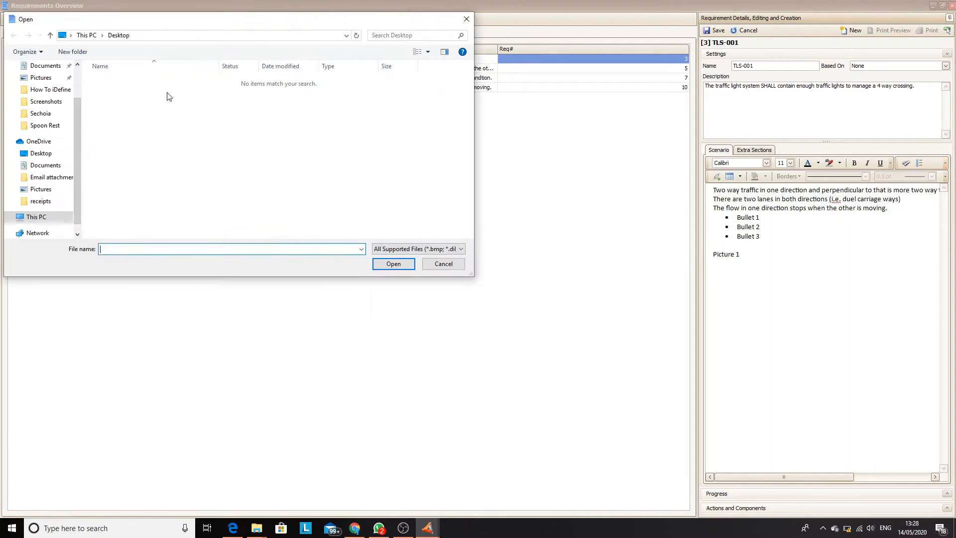
pyautogui.click(65, 94)
pyautogui.click(288, 82)
pyautogui.click(393, 264)
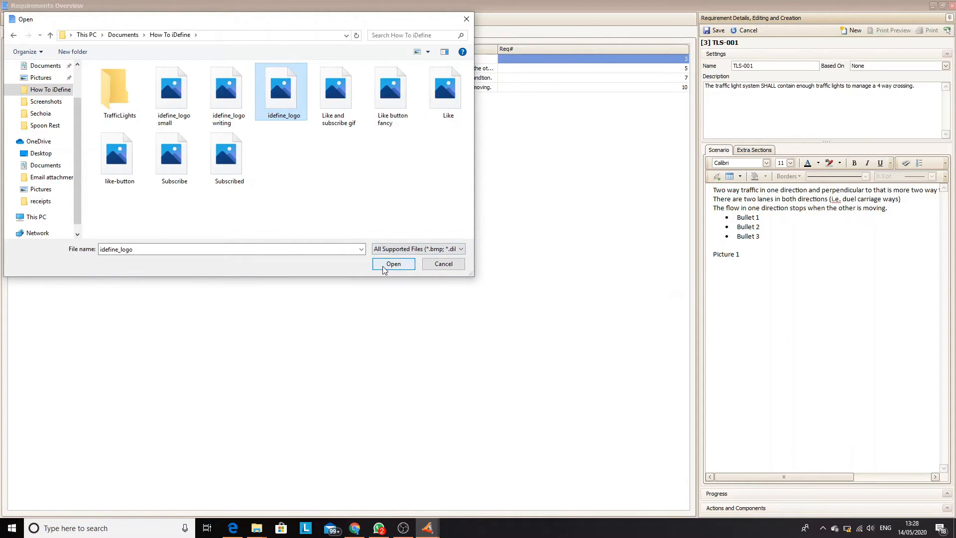
pyautogui.moveTo(864, 365); pyautogui.dragTo(819, 347)
pyautogui.click(864, 384)
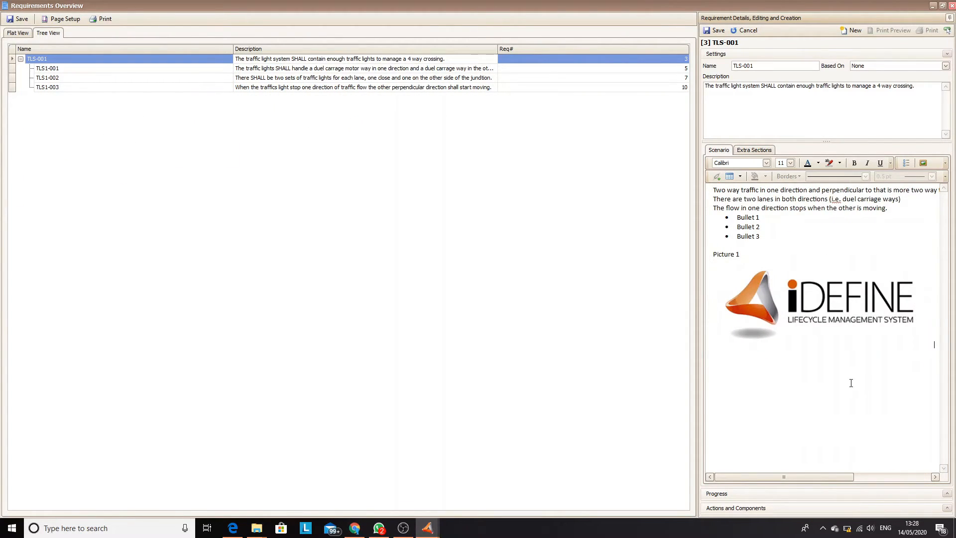
pyautogui.click(944, 163)
pyautogui.click(911, 210)
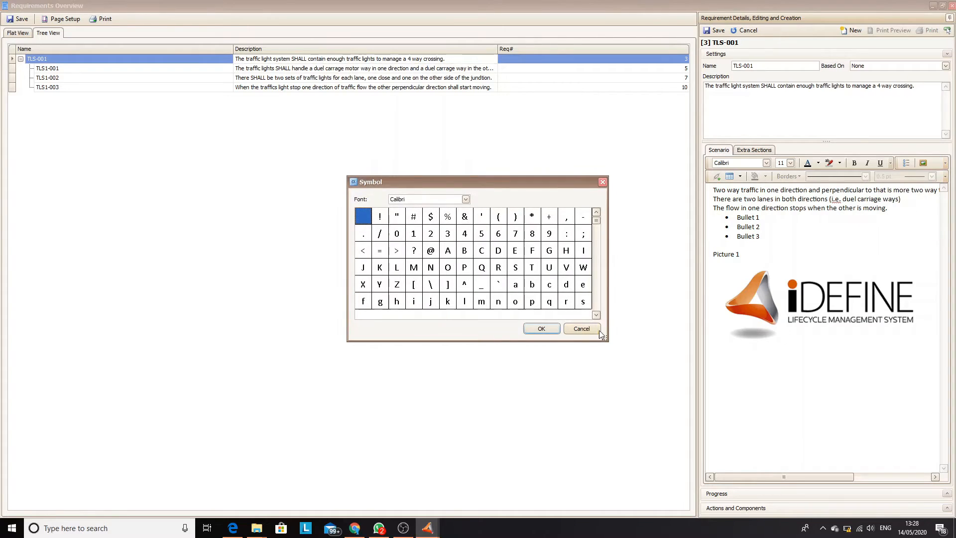
pyautogui.click(582, 327)
# Format the lines Bullet 1 to Bullet 3 in the scenario as a numbered list.
pyautogui.click(946, 164)
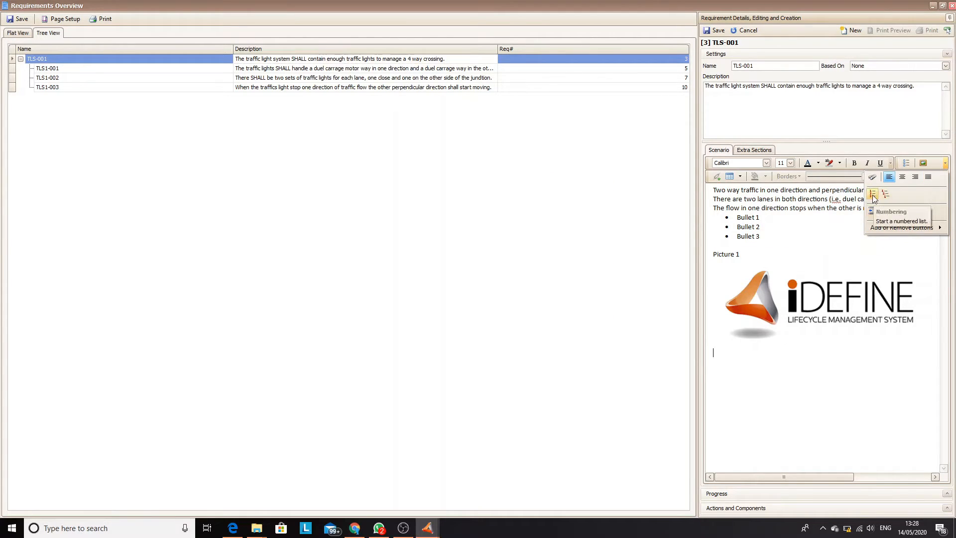
pyautogui.click(765, 237)
pyautogui.moveTo(765, 237); pyautogui.dragTo(737, 217)
pyautogui.click(945, 167)
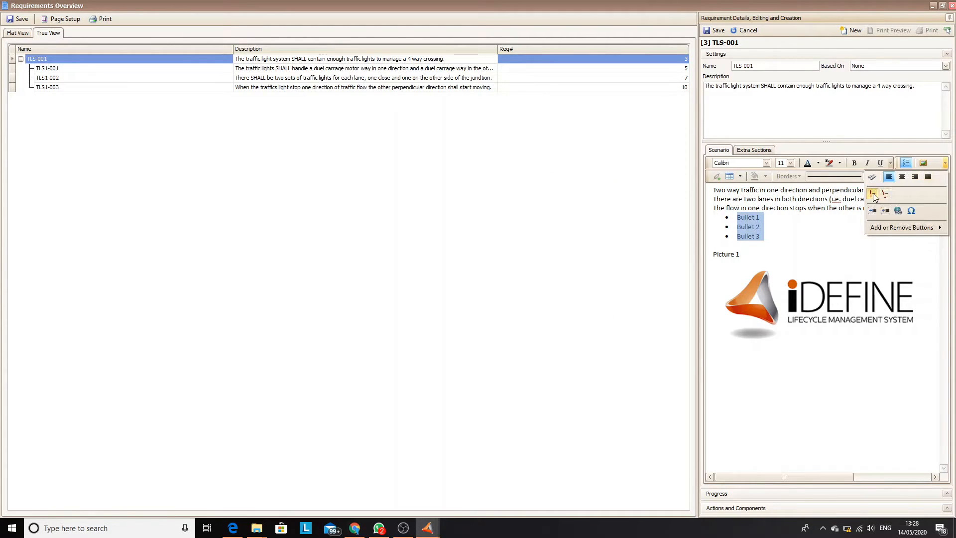
pyautogui.click(879, 190)
pyautogui.click(798, 272)
# Start a document reference below the picture, targeting the TrafficLightsChanging state module.
pyautogui.click(763, 392)
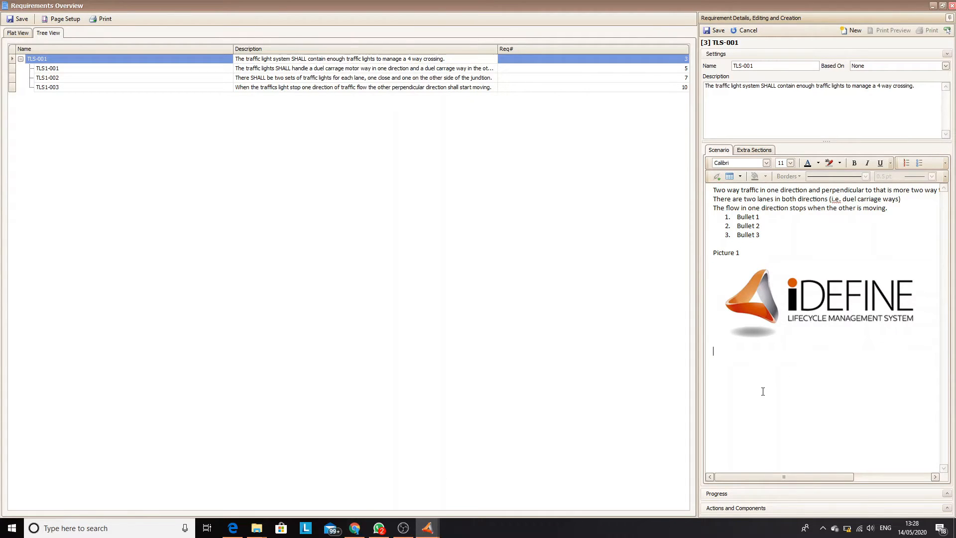
pyautogui.click(717, 177)
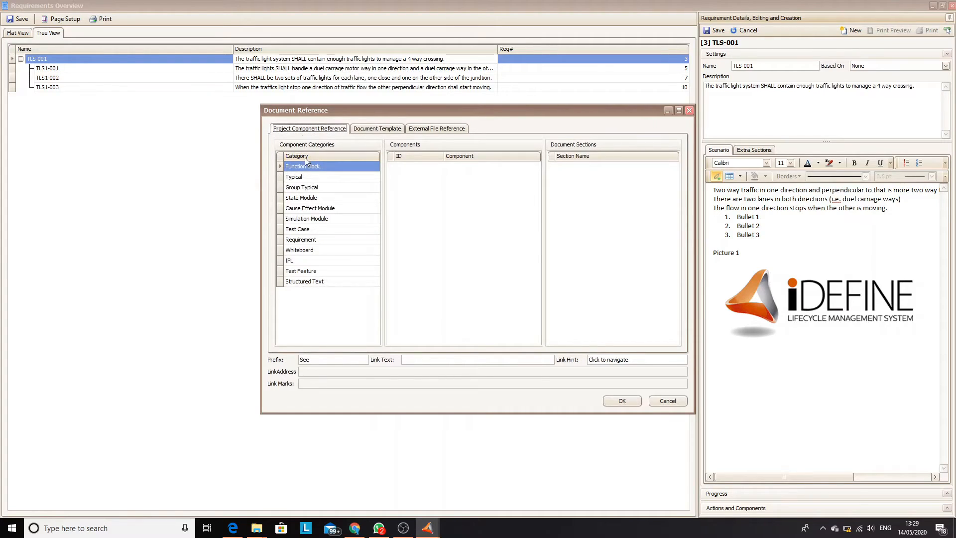
pyautogui.click(306, 198)
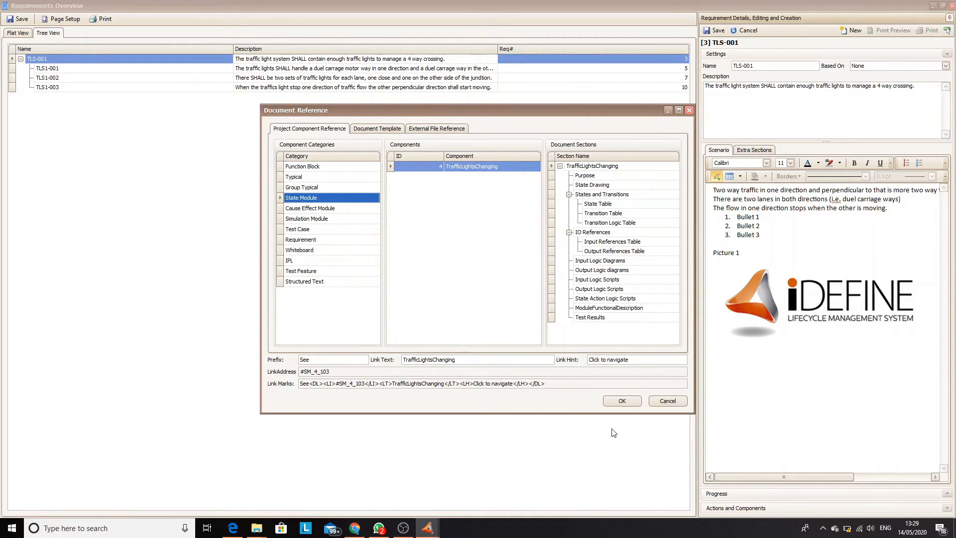
# Set the document reference's prefix to "Ref.".
pyautogui.click(312, 360)
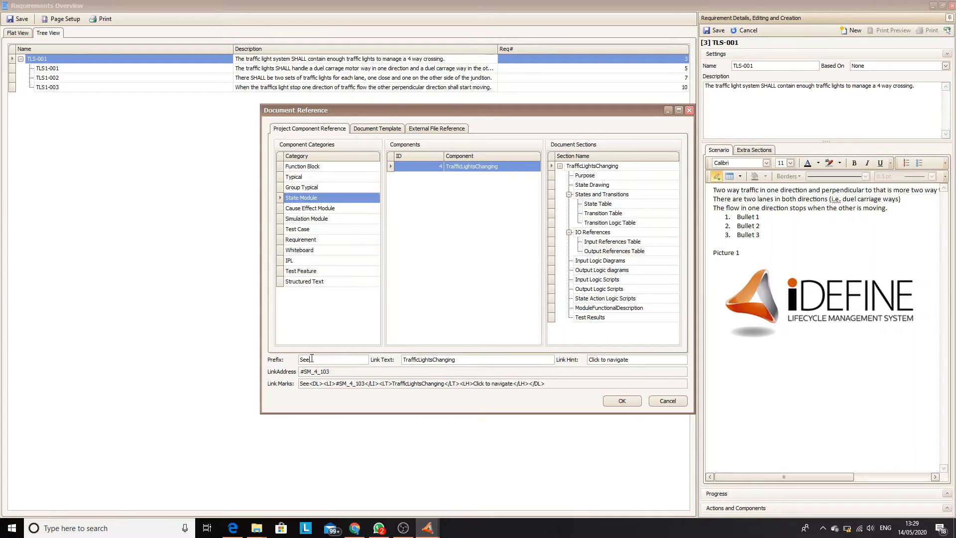
pyautogui.press('BackSpace')
pyautogui.press('BackSpace')
pyautogui.press('BackSpace')
pyautogui.write('Ref.')
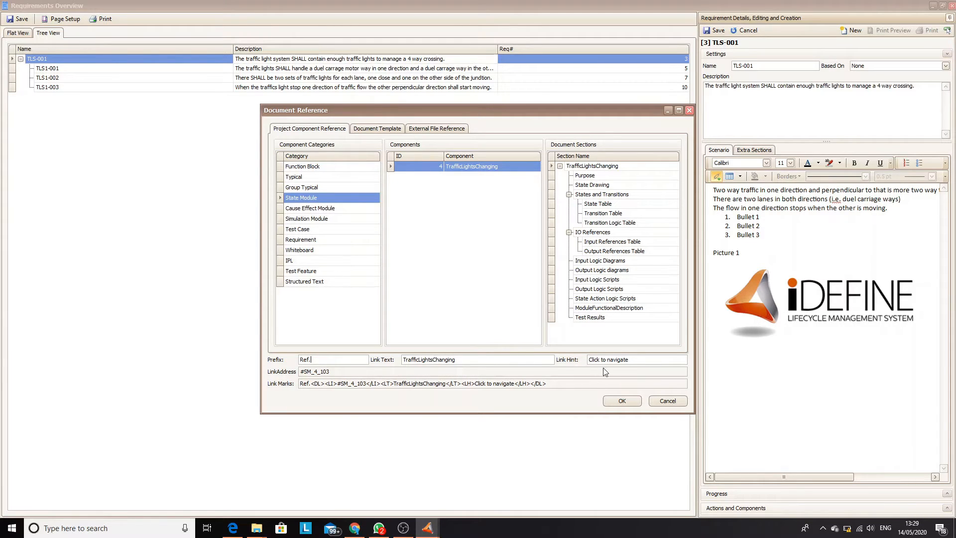
# Insert the document reference below the picture, follow its link to the TrafficLightsChanging state module and close the Information Console.
pyautogui.click(622, 401)
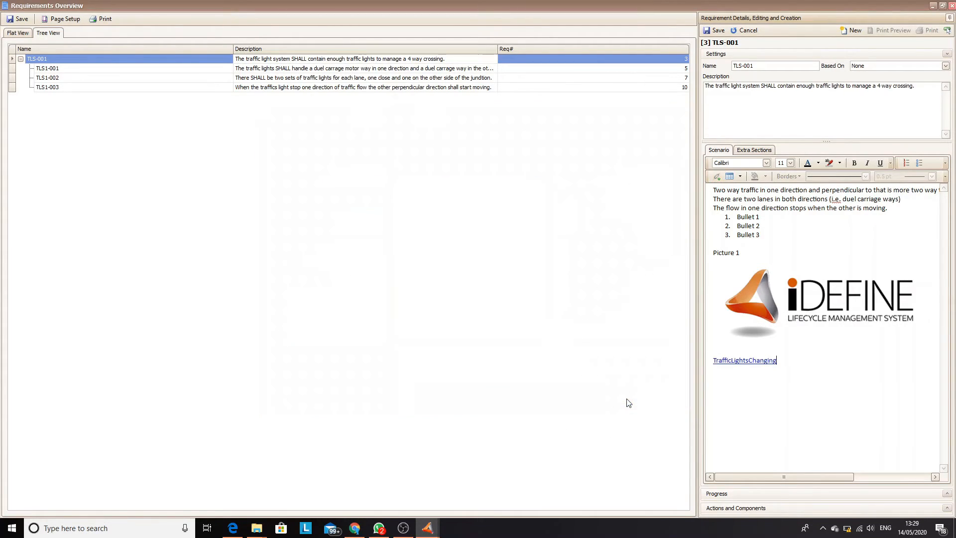
pyautogui.keyDown('ctrl'); pyautogui.click(755, 365); pyautogui.keyUp('ctrl')
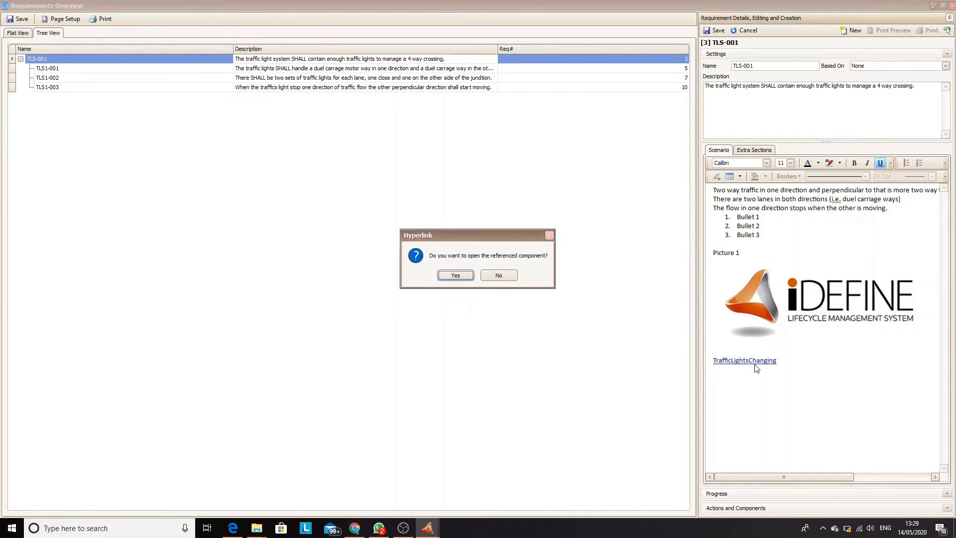
pyautogui.click(456, 275)
pyautogui.click(518, 317)
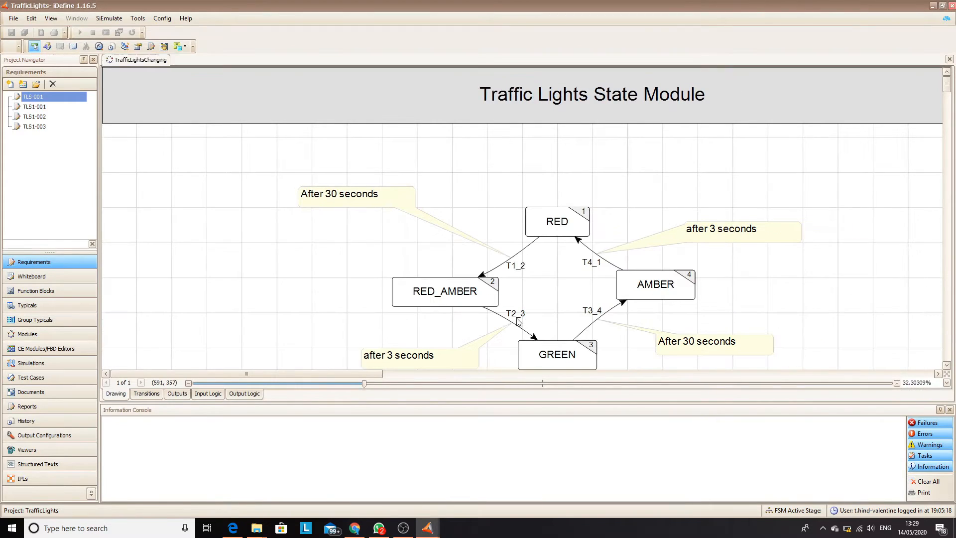
pyautogui.click(950, 410)
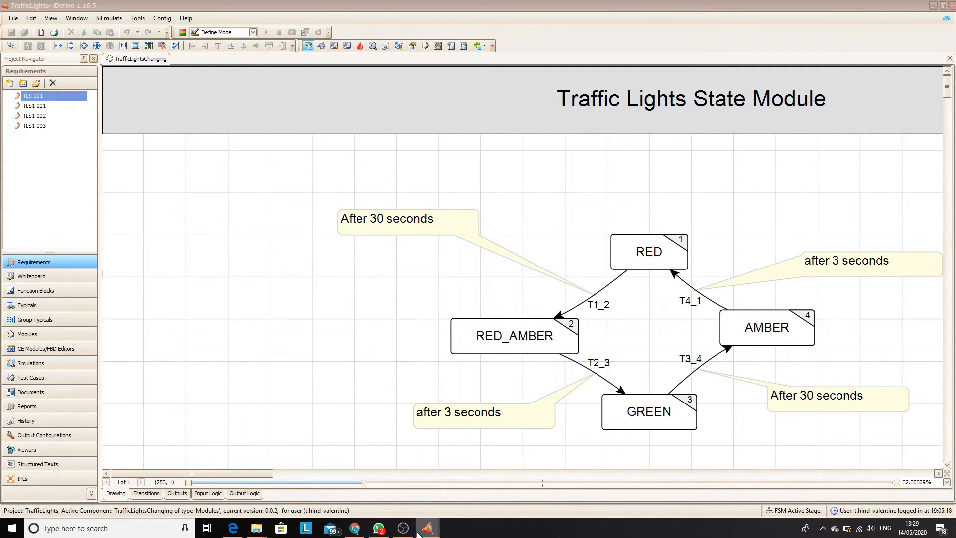
# Delete the numbered list, Picture 1 caption, logo and reference link from the TLS-001 scenario in the Requirements Overview, and save the requirement.
pyautogui.moveTo(427, 528)
pyautogui.click(523, 482)
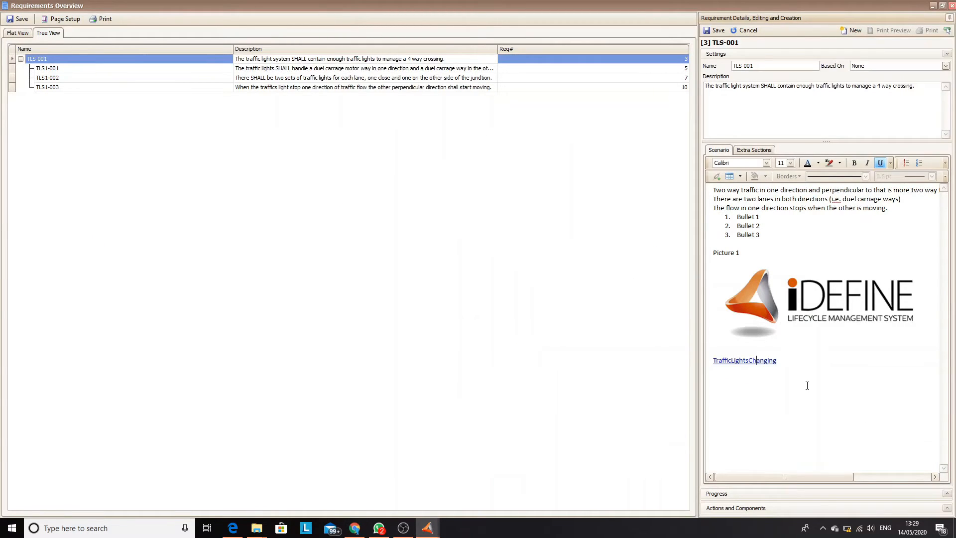
pyautogui.moveTo(788, 365); pyautogui.dragTo(708, 221)
pyautogui.press('Delete')
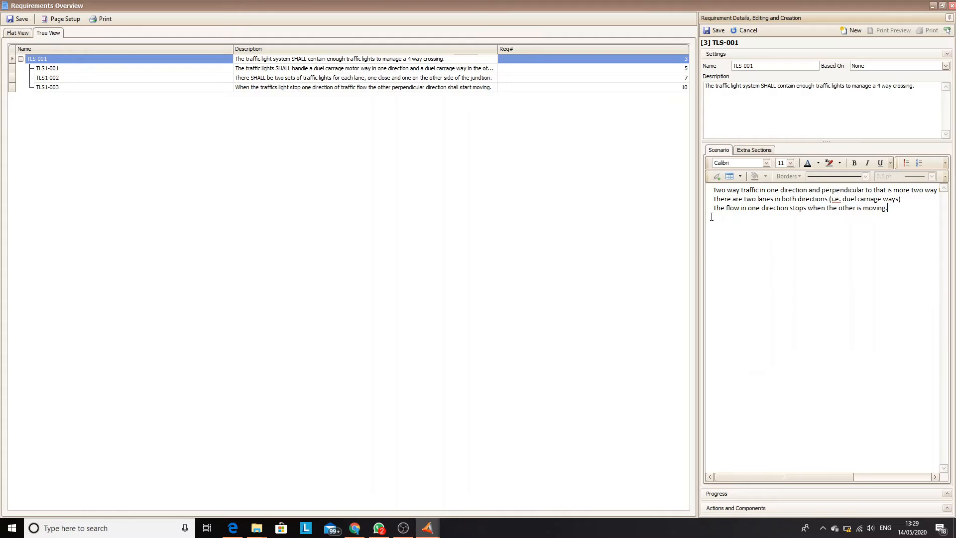
pyautogui.click(716, 31)
# Assign requirement TLS-001 to the listed project user in its progress details.
pyautogui.click(889, 65)
pyautogui.click(891, 65)
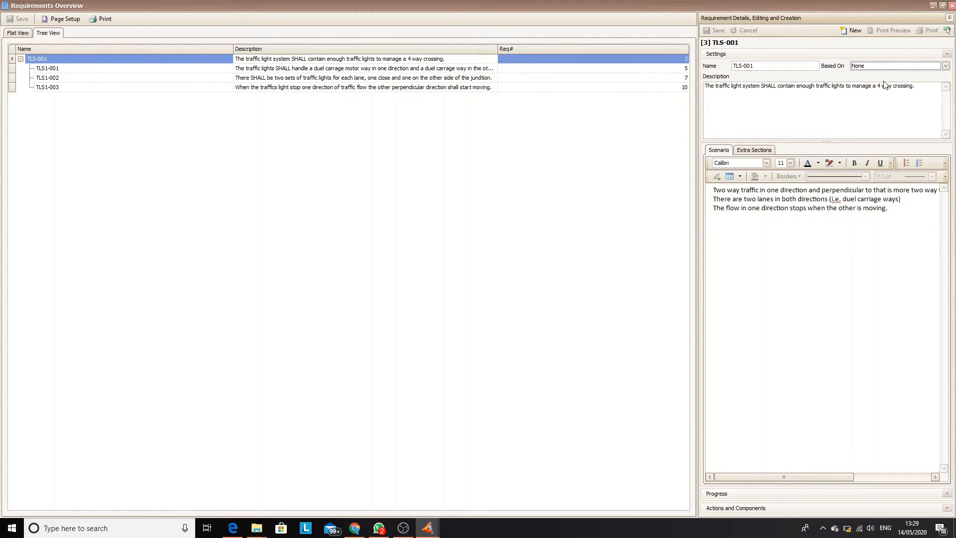
pyautogui.click(947, 494)
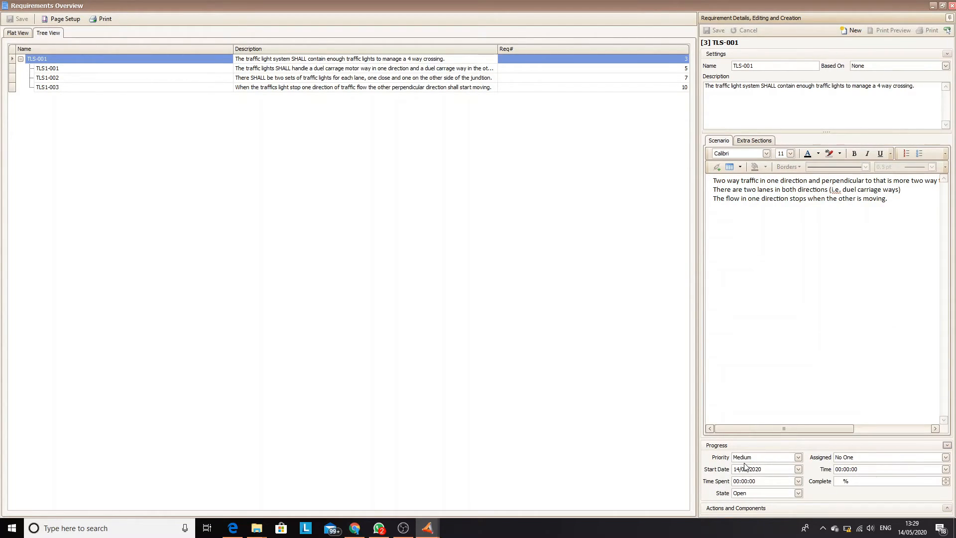
pyautogui.click(849, 460)
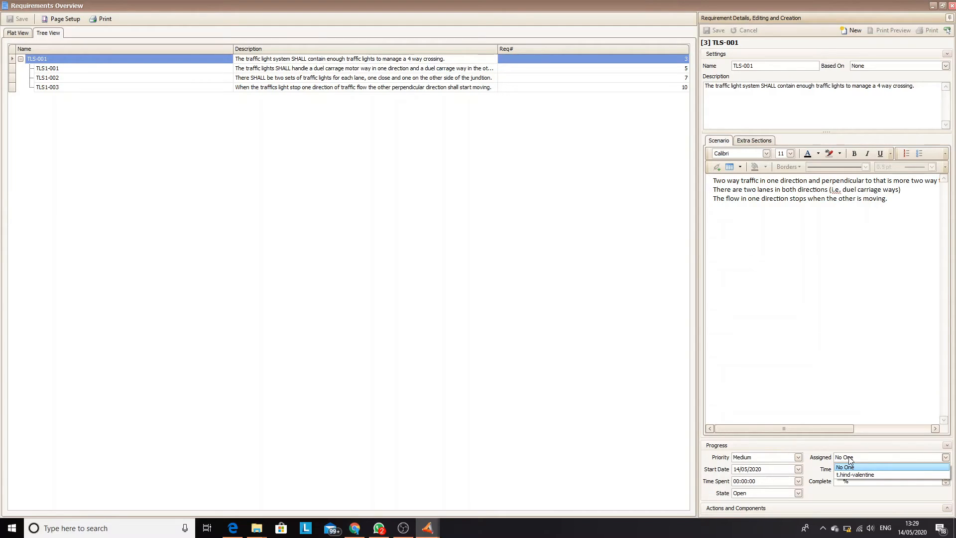
pyautogui.click(853, 477)
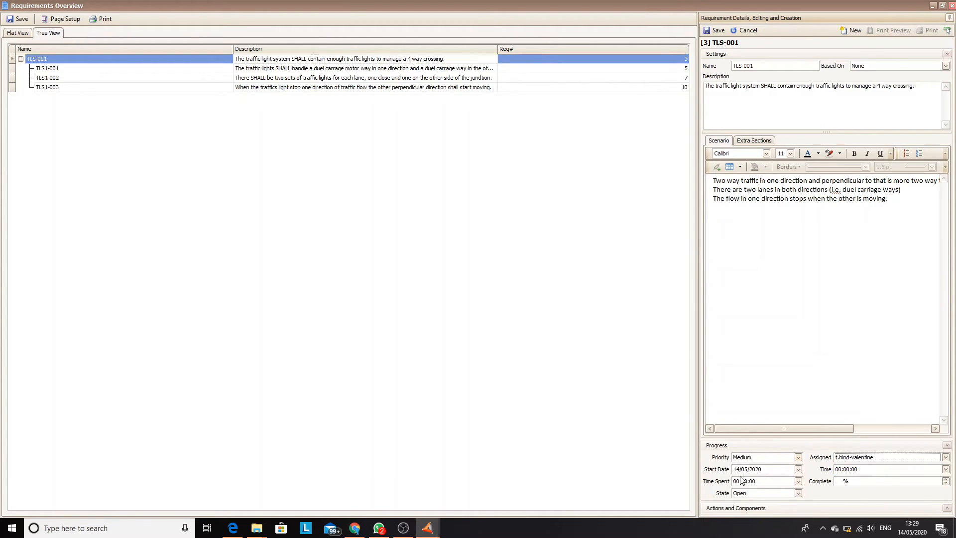
# Review the time spent fields, the available states and the completion setting in the requirement's progress details.
pyautogui.click(798, 481)
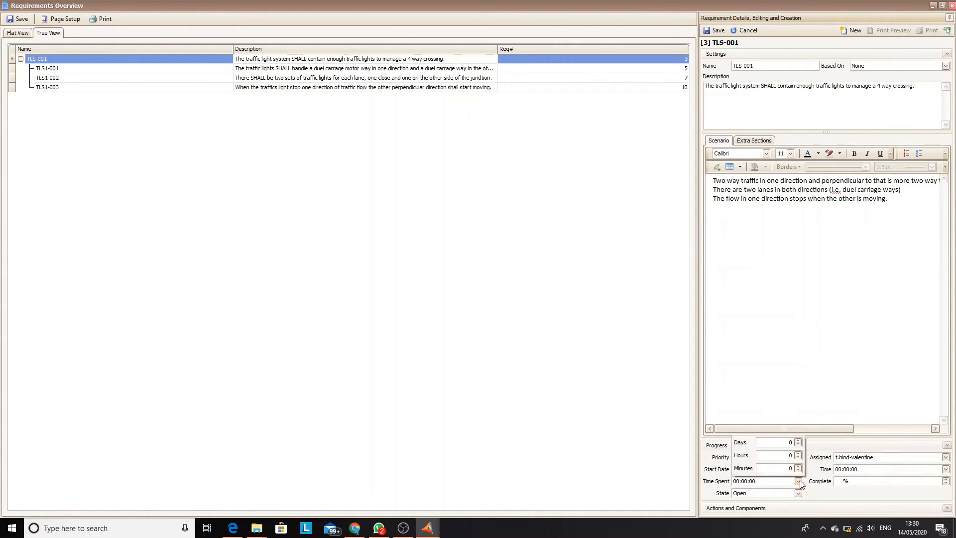
pyautogui.click(823, 493)
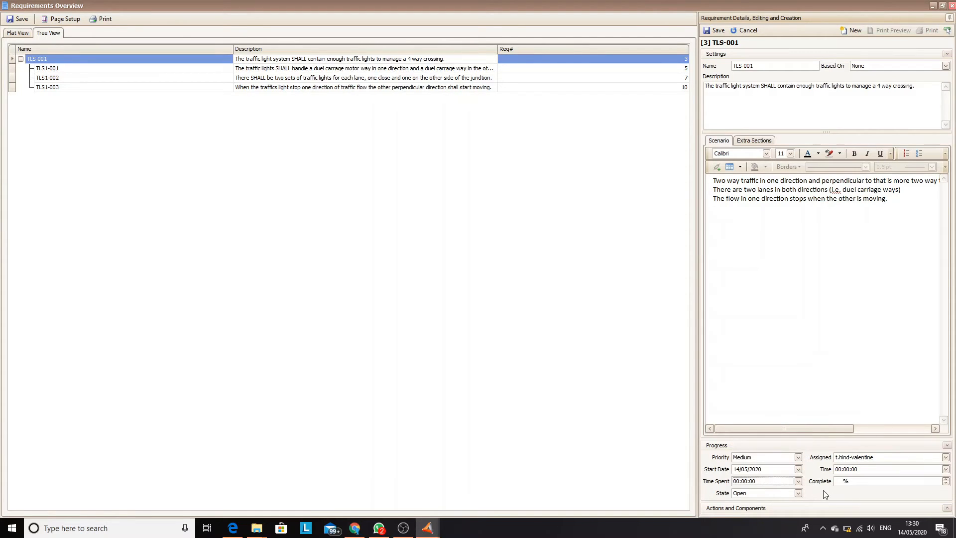
pyautogui.click(799, 493)
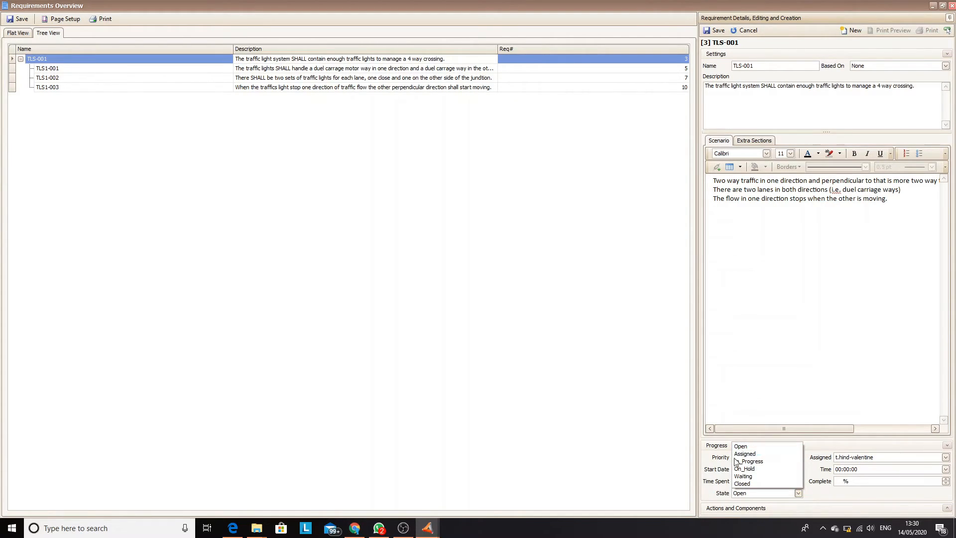
pyautogui.click(837, 498)
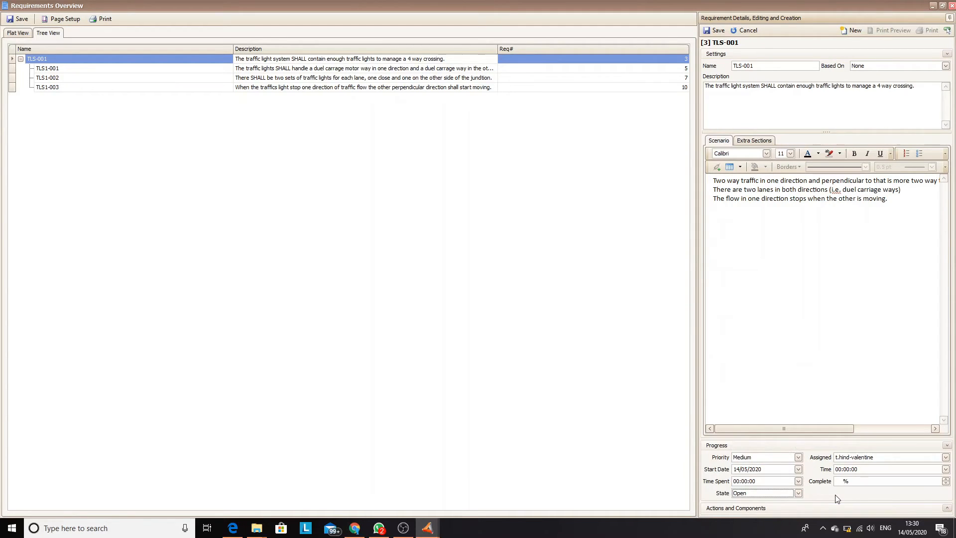
pyautogui.click(925, 481)
pyautogui.click(947, 445)
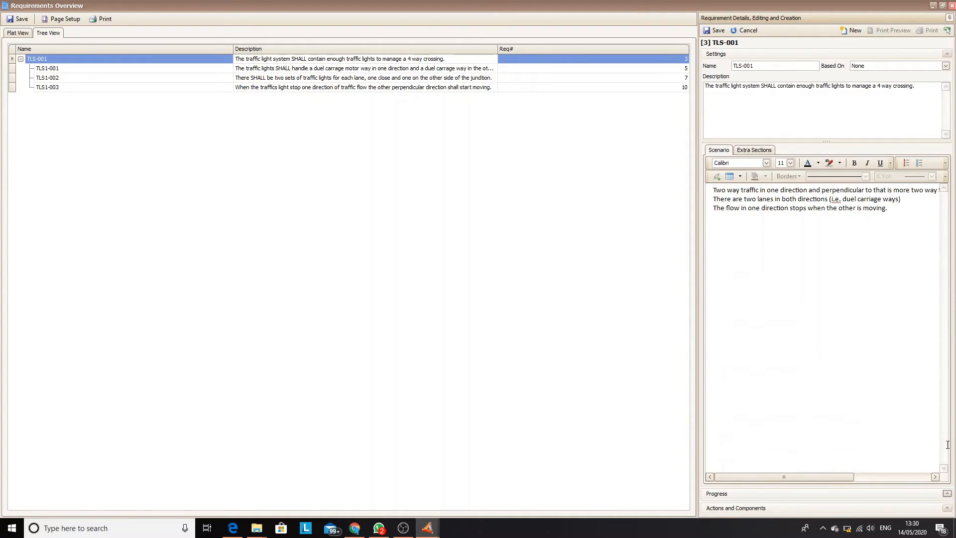
# Start a requirement action named "Action 1" for TLS-001 and discard it.
pyautogui.click(947, 508)
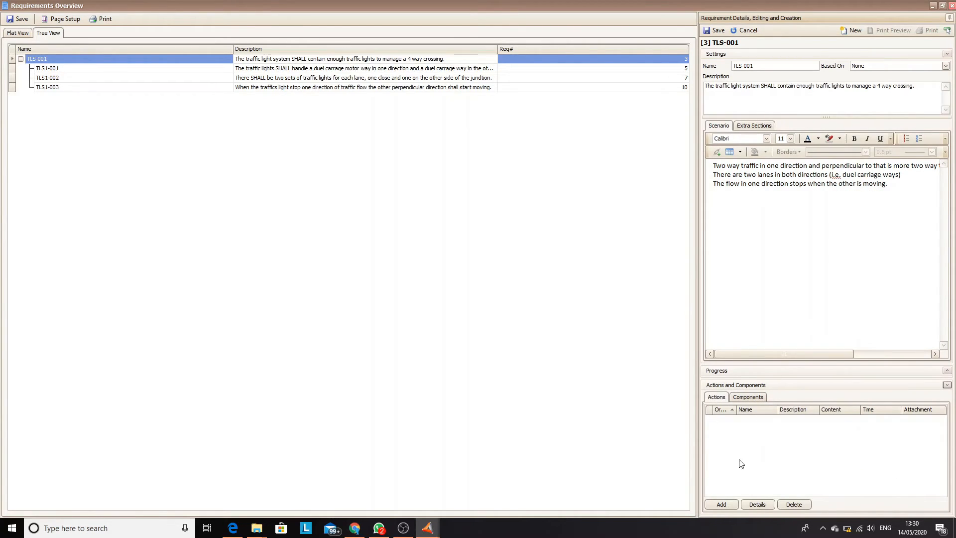
pyautogui.click(721, 505)
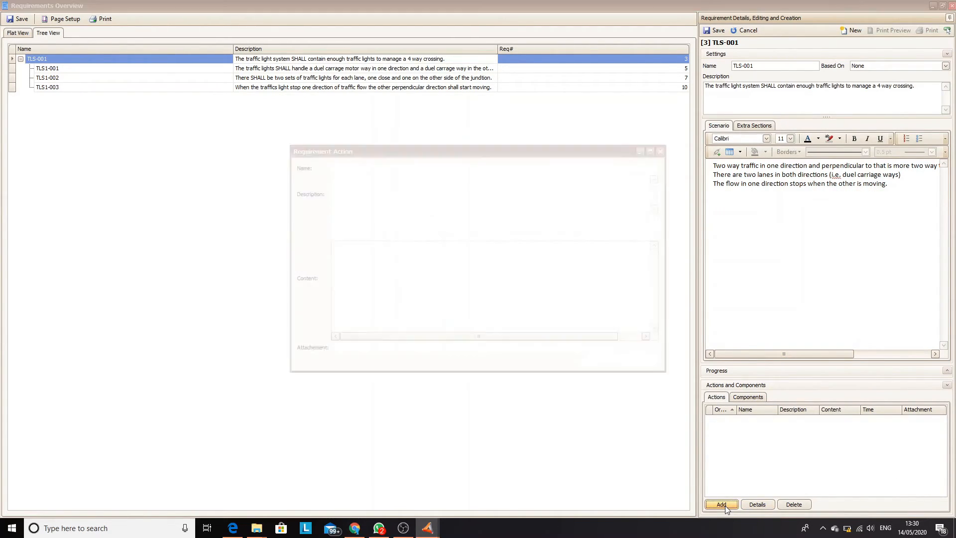
pyautogui.write('Acti')
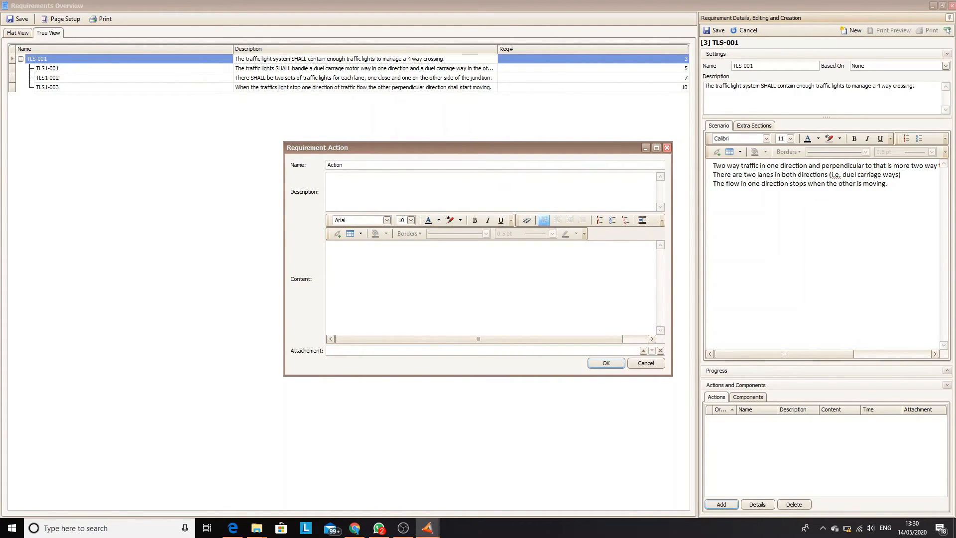
pyautogui.write('on 1')
pyautogui.press('Escape')
# Start a component cross reference for TLS-001 of type Modules, targeting TrafficLightsChanging.
pyautogui.click(743, 398)
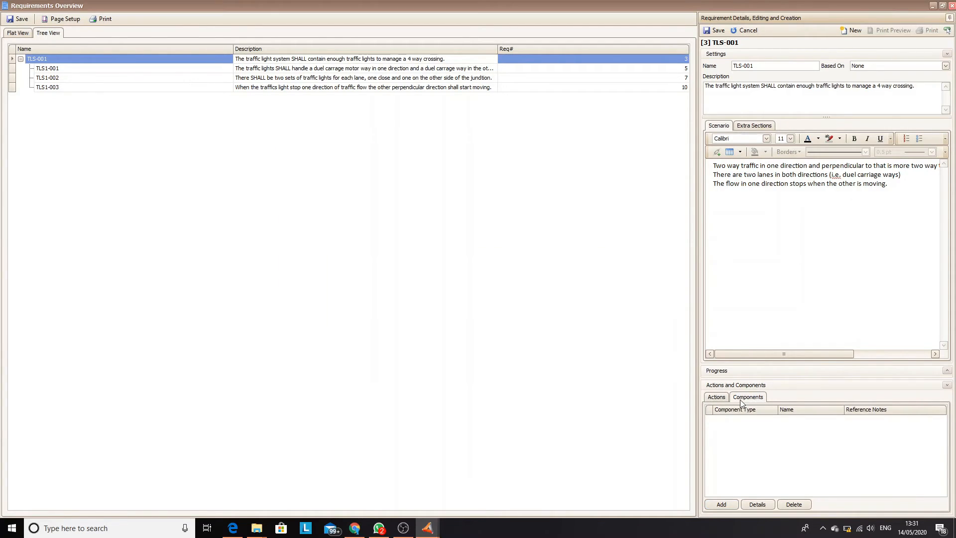
pyautogui.click(724, 505)
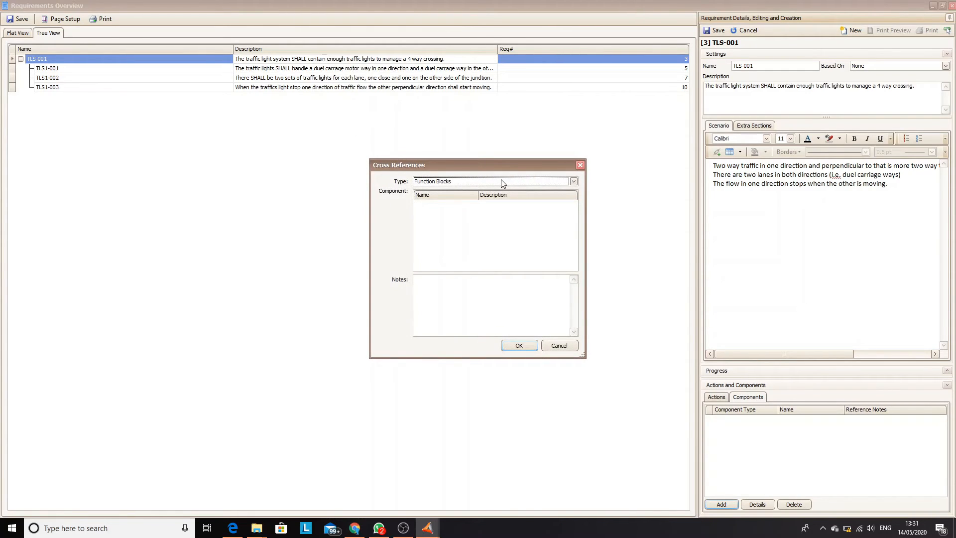
pyautogui.click(465, 182)
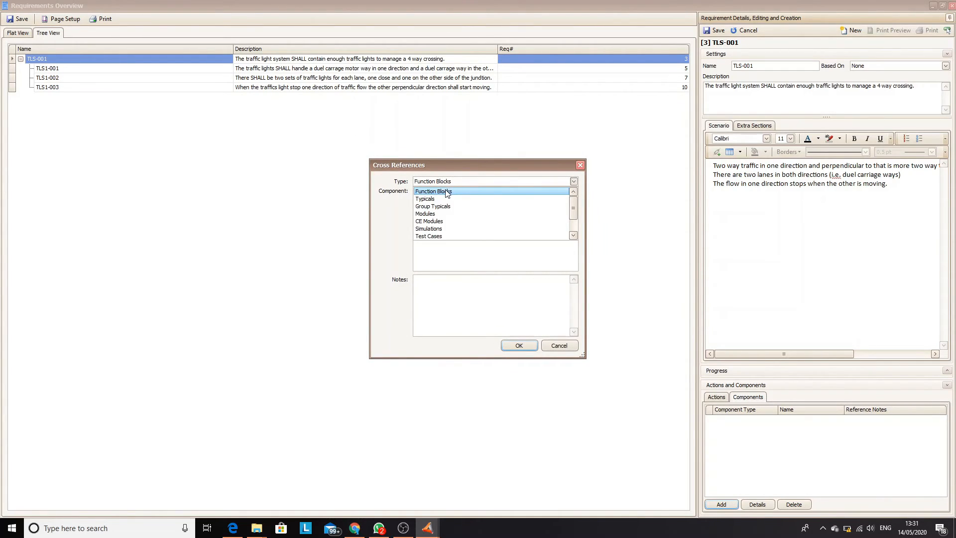
pyautogui.click(448, 193)
pyautogui.click(457, 181)
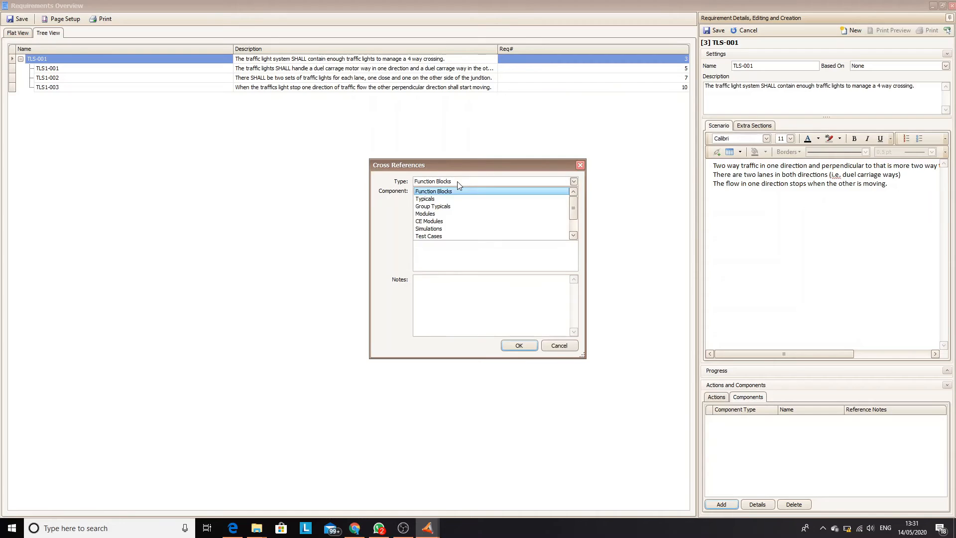
pyautogui.click(432, 215)
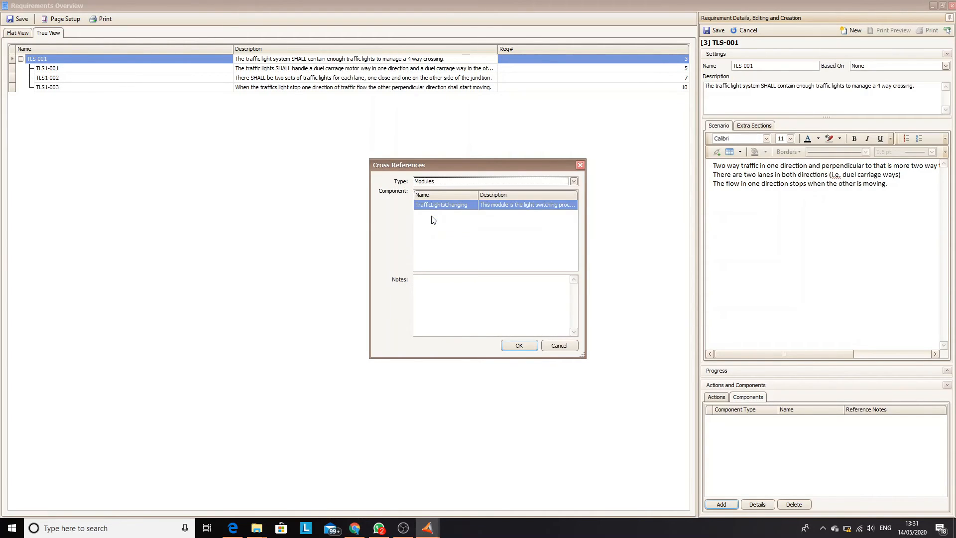
pyautogui.click(466, 206)
# Enter the note "This stat module handles the traffic light light transitions." and add the module cross reference.
pyautogui.click(449, 327)
pyautogui.write('This stat mo')
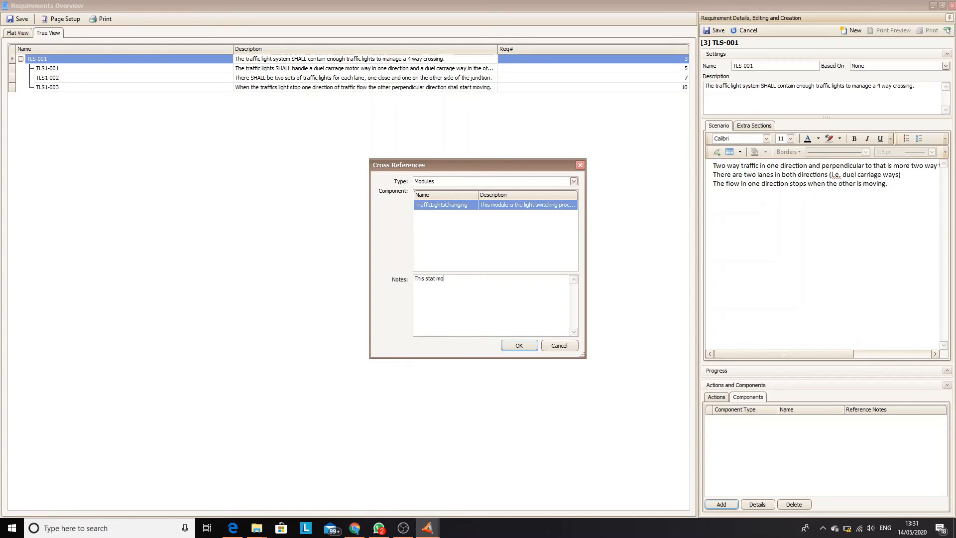
pyautogui.write('dule handles the traffic light trtransitions.')
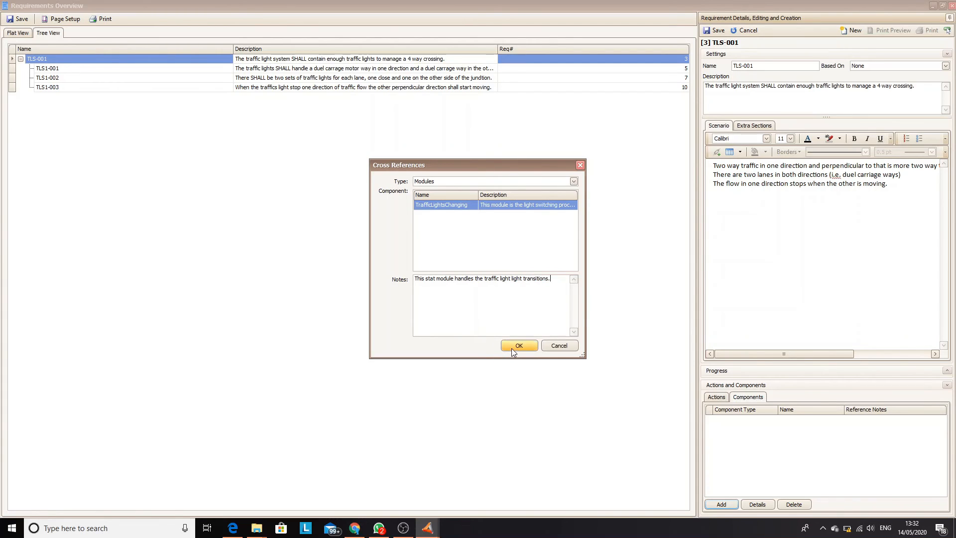
pyautogui.click(512, 349)
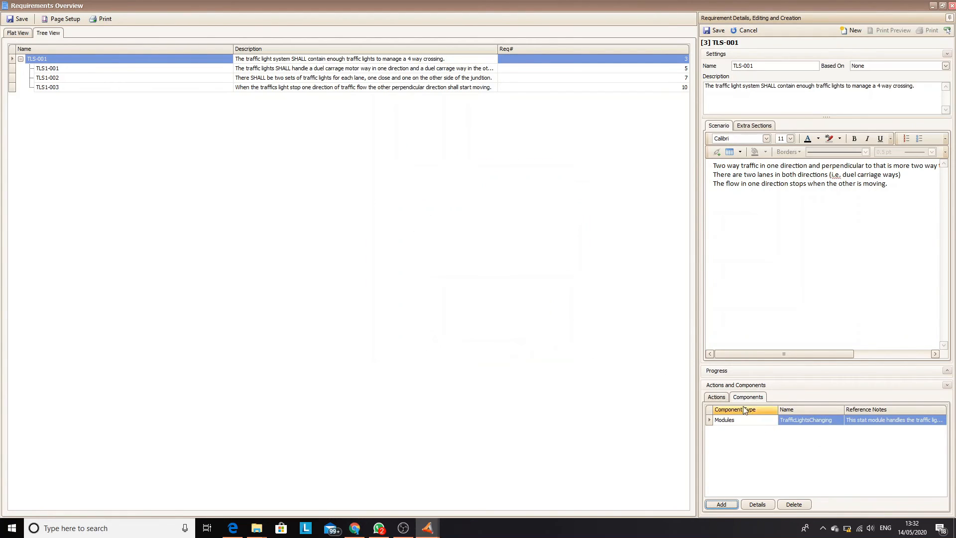
# Add a cross reference to the TrafficLights simulation with the note "This page displays the traffic light system." and save the requirement.
pyautogui.click(722, 504)
pyautogui.click(459, 183)
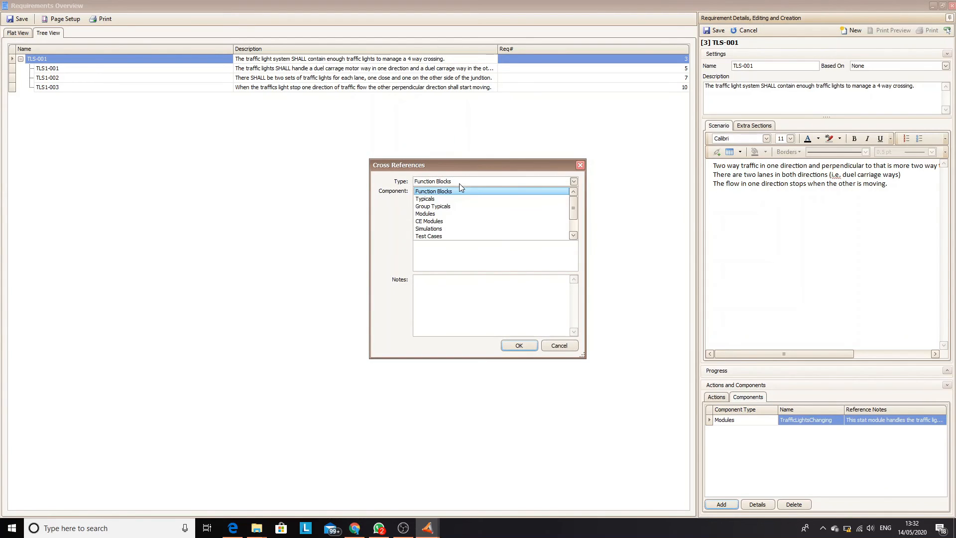
pyautogui.scroll(-1, 443, 225)
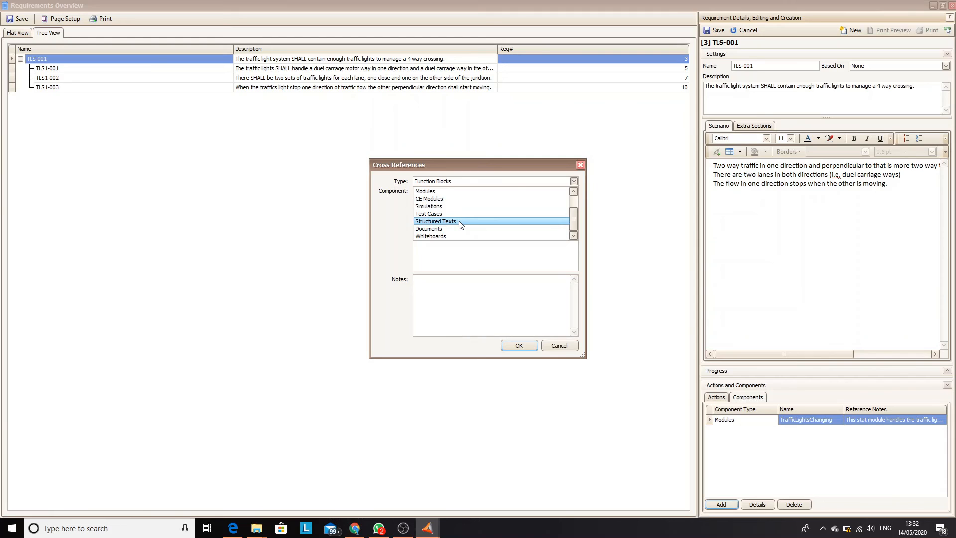
pyautogui.scroll(1, 460, 225)
pyautogui.click(438, 228)
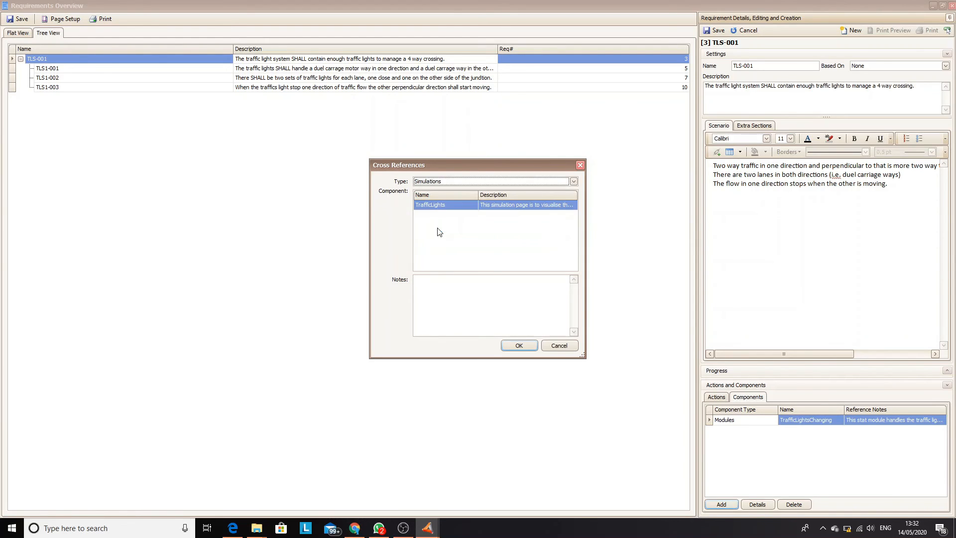
pyautogui.click(465, 300)
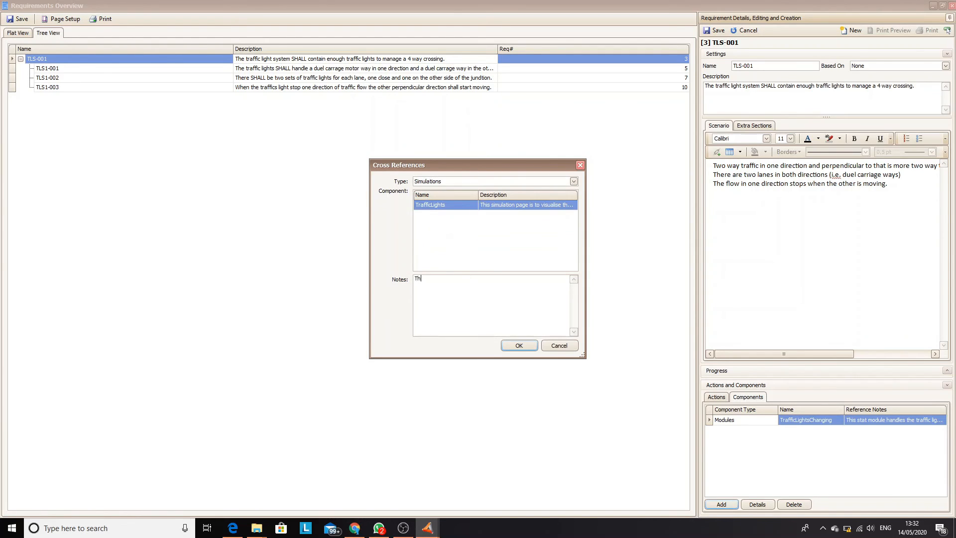
pyautogui.write('This page displays the traffic light system.')
pyautogui.click(519, 345)
pyautogui.click(715, 31)
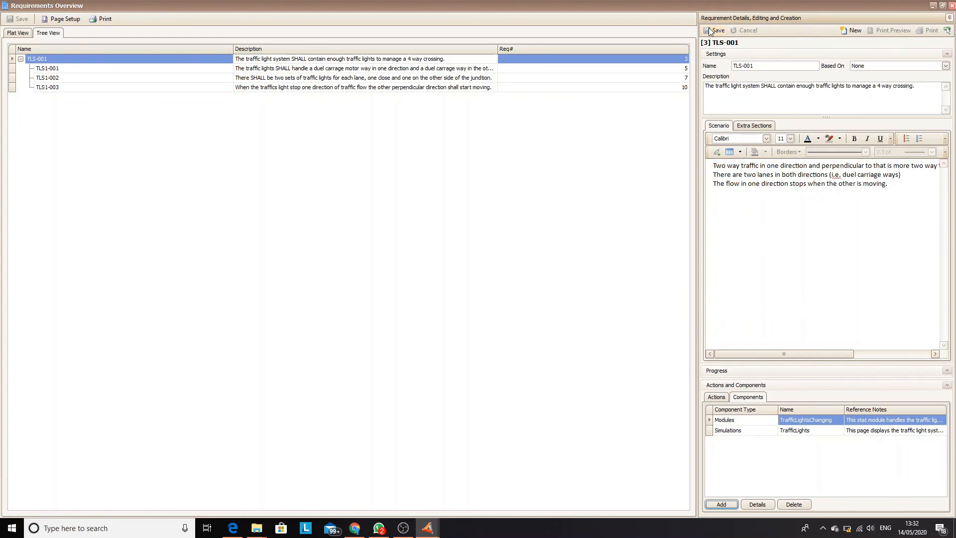